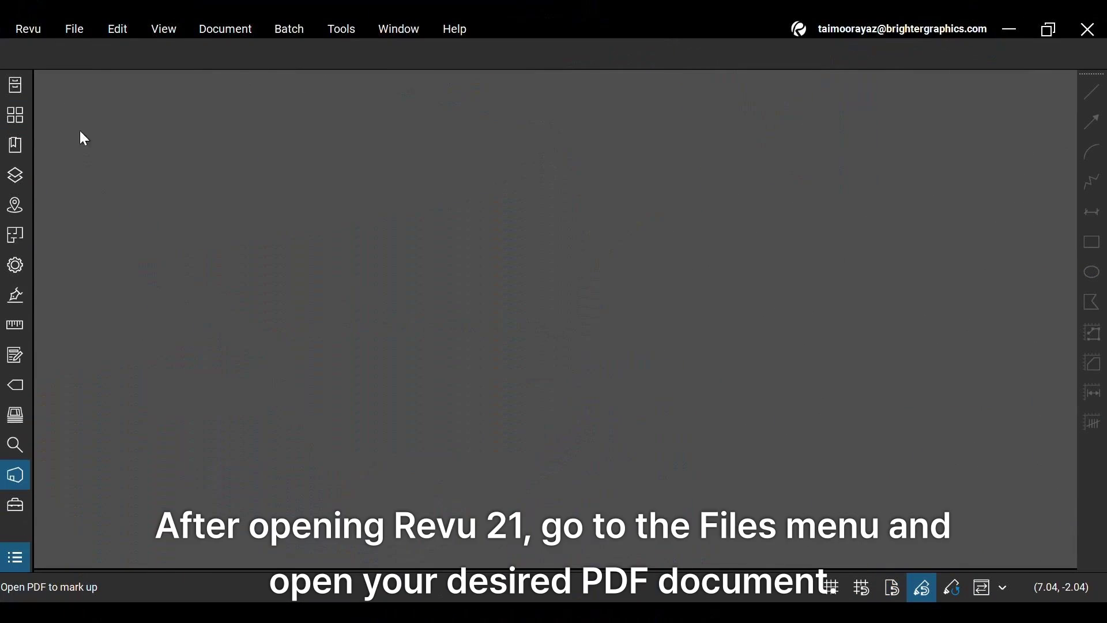
Step: Open the recently used BG Floor Plan PDF
left_click(76, 30)
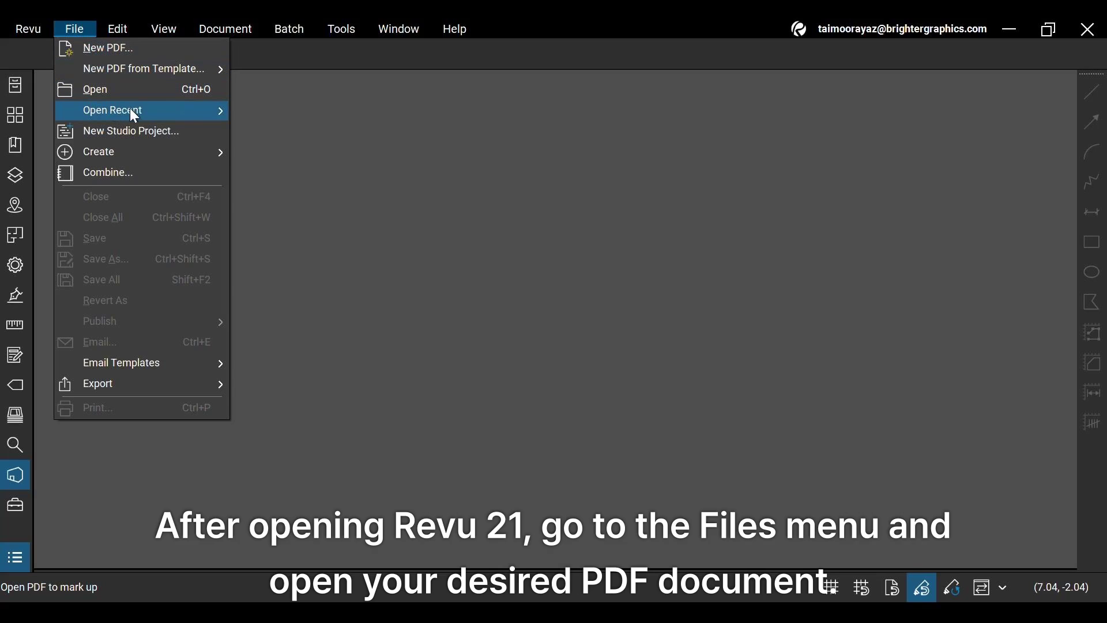
mouse_move(130, 109)
left_click(306, 109)
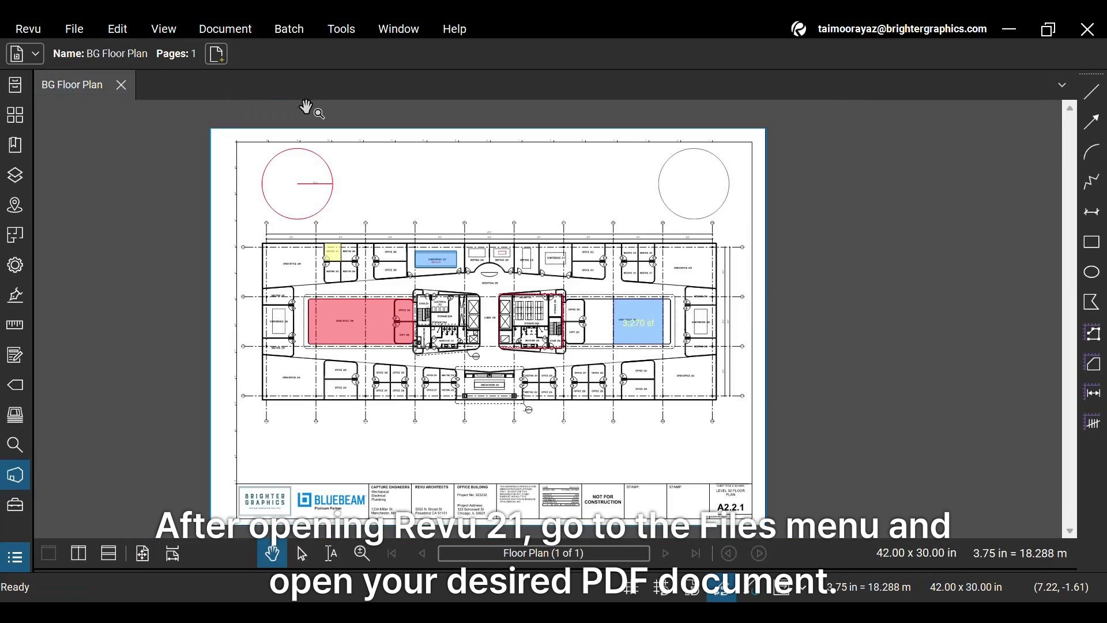
Step: Draw a rectangle markup tightly around the OFFICE 206 room label on the floor plan
scroll(412, 274, "up", 2)
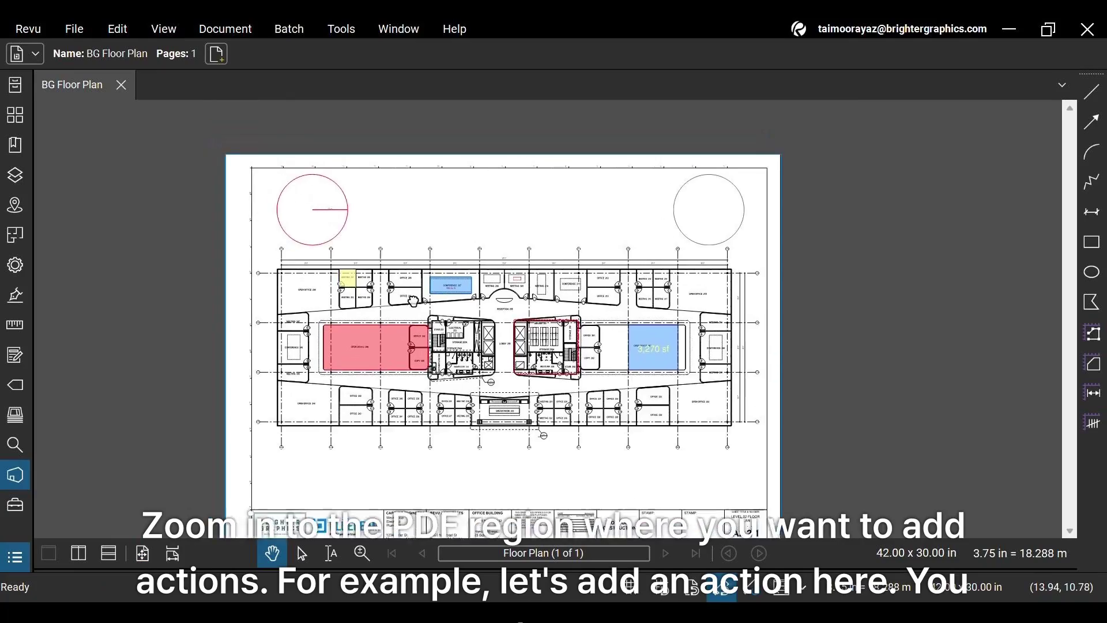
scroll(433, 311, "up", 6)
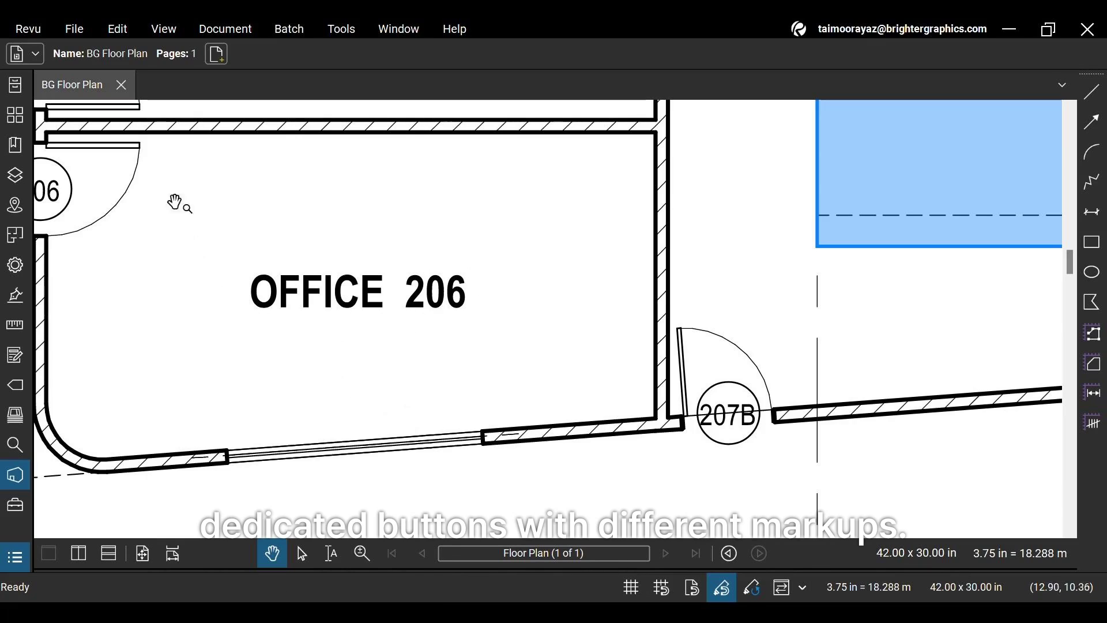
left_click(1092, 242)
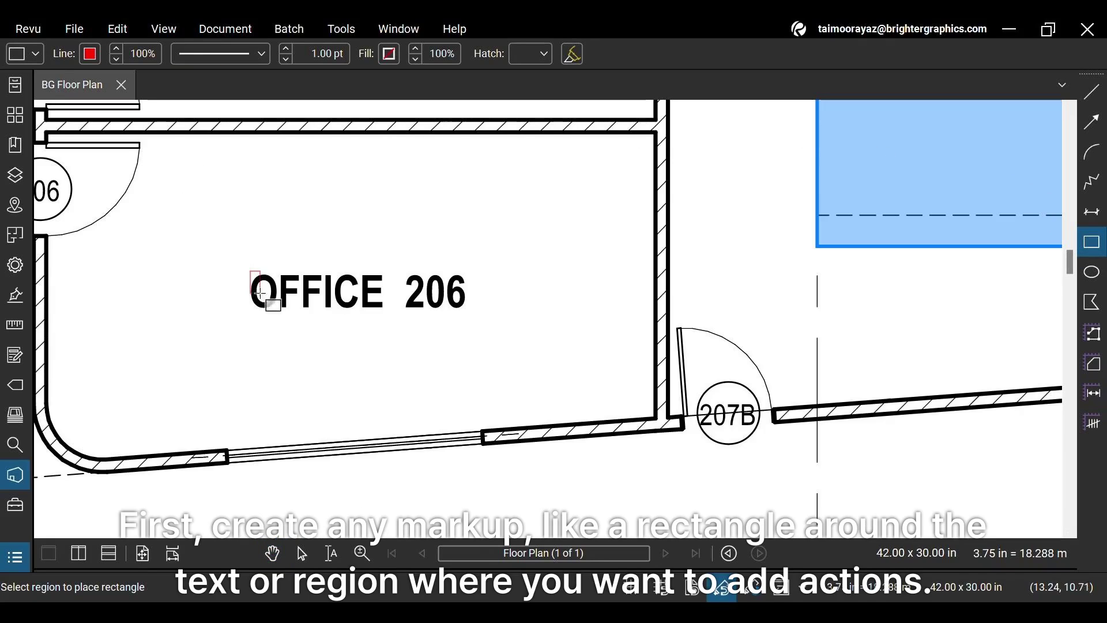
left_click_drag(250, 271, 467, 310)
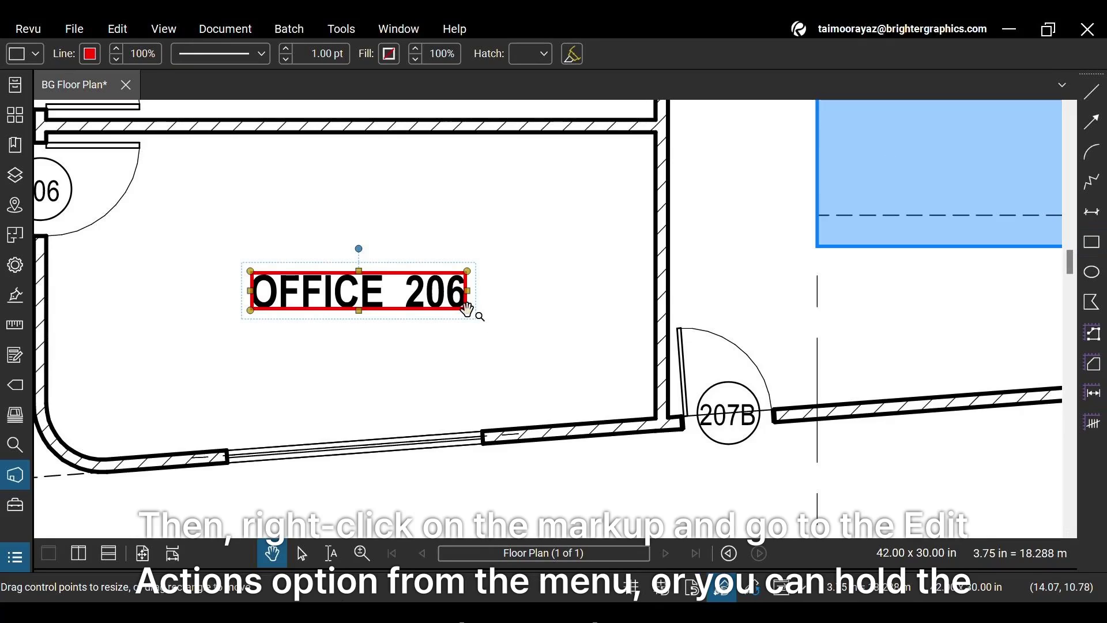
Step: Open the action settings of the OFFICE 206 rectangle and set it to jump to page 1 of BG Floor Plan.pdf at Fit Page scale
right_click(437, 308)
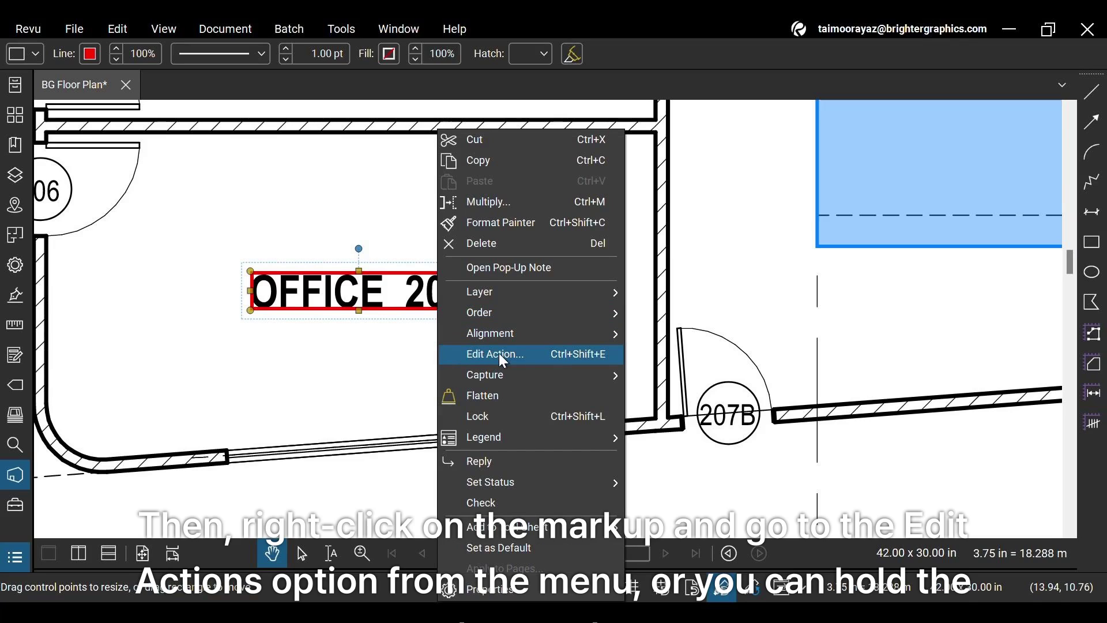
left_click(576, 355)
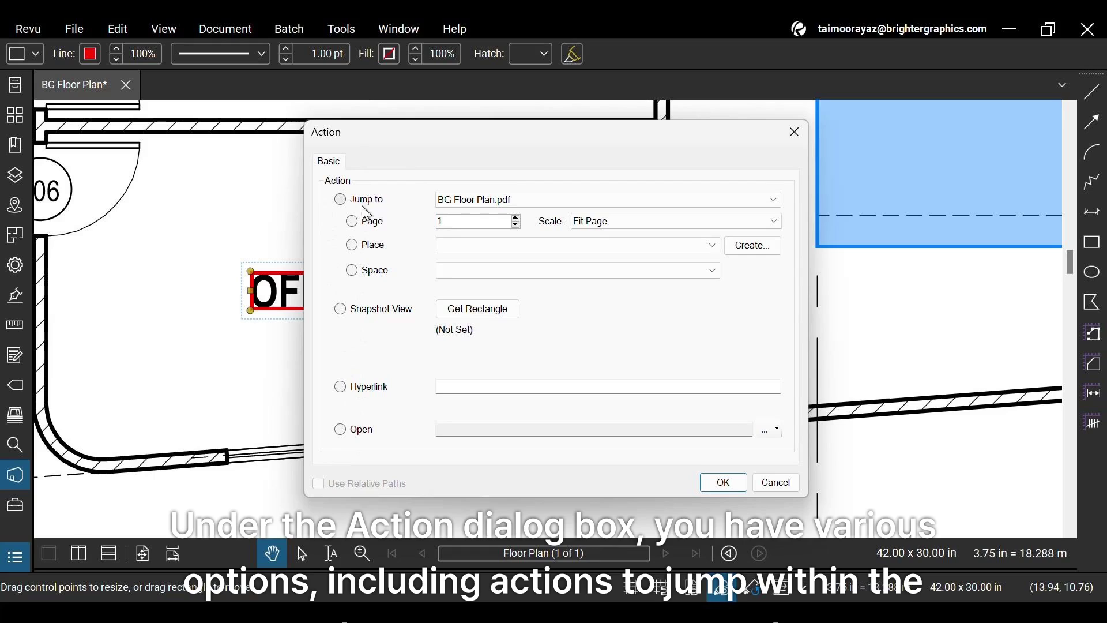
left_click(340, 200)
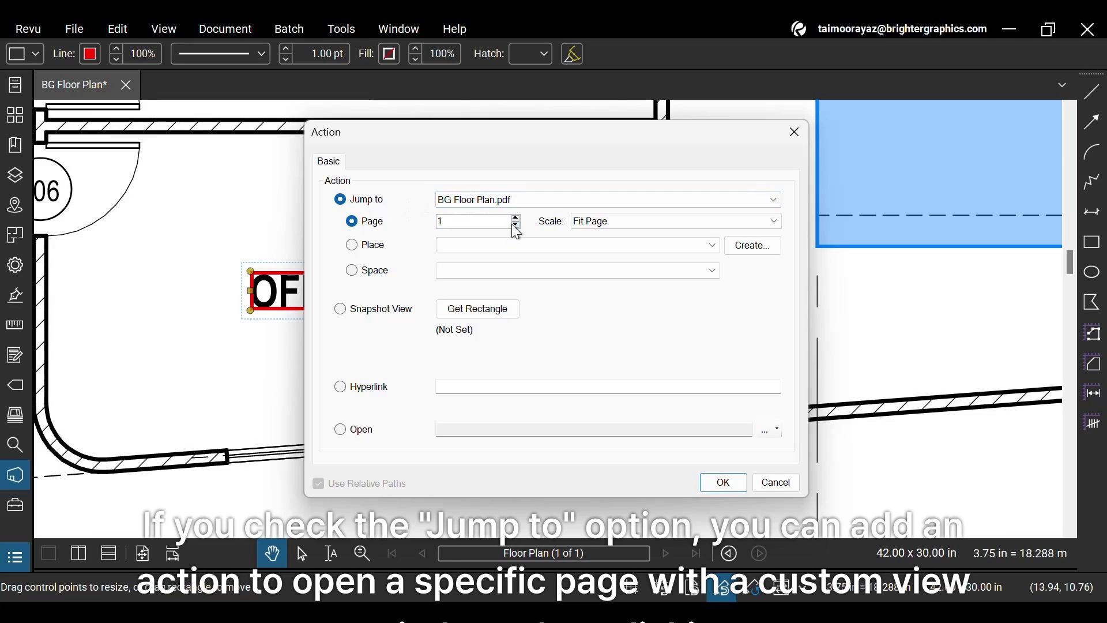
left_click(672, 218)
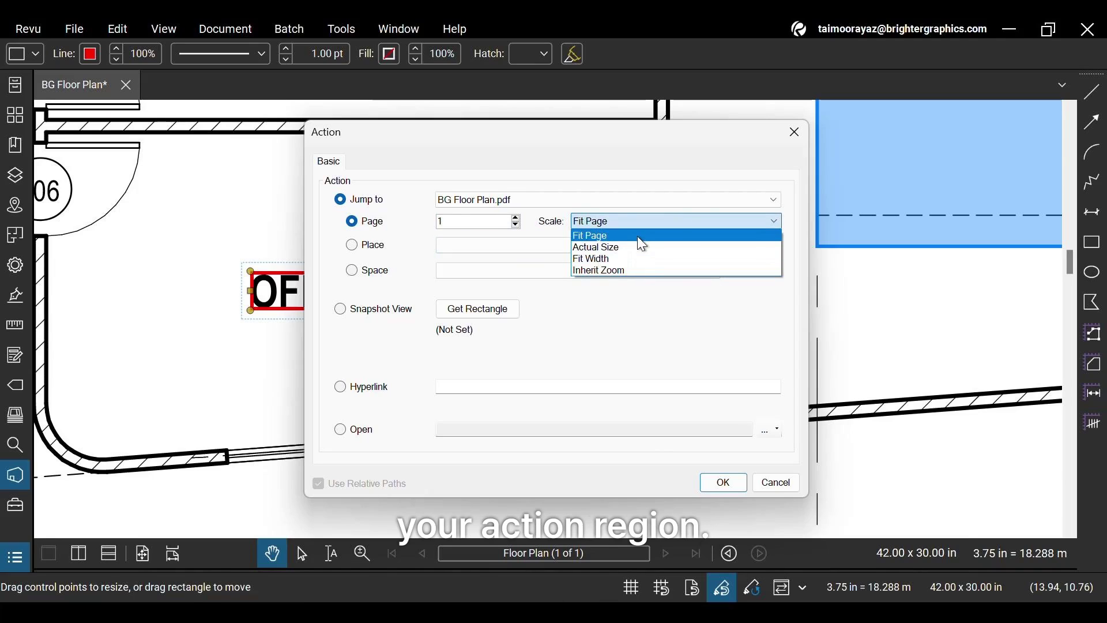
left_click(631, 321)
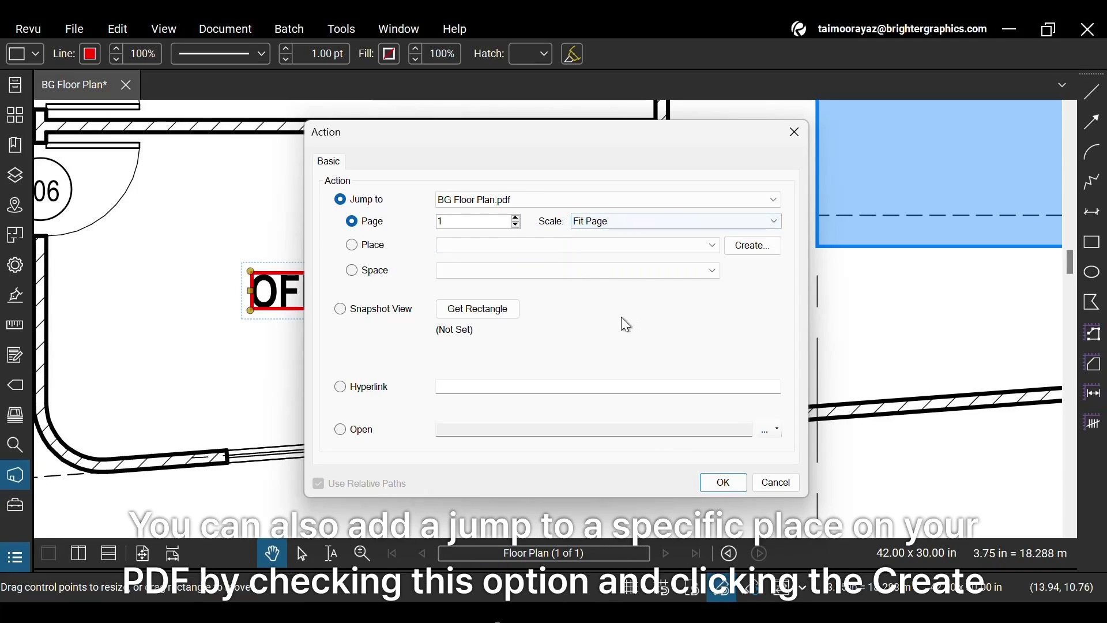
Step: Change the jump target to a place and create a new one named "Jump to Place"
left_click(365, 250)
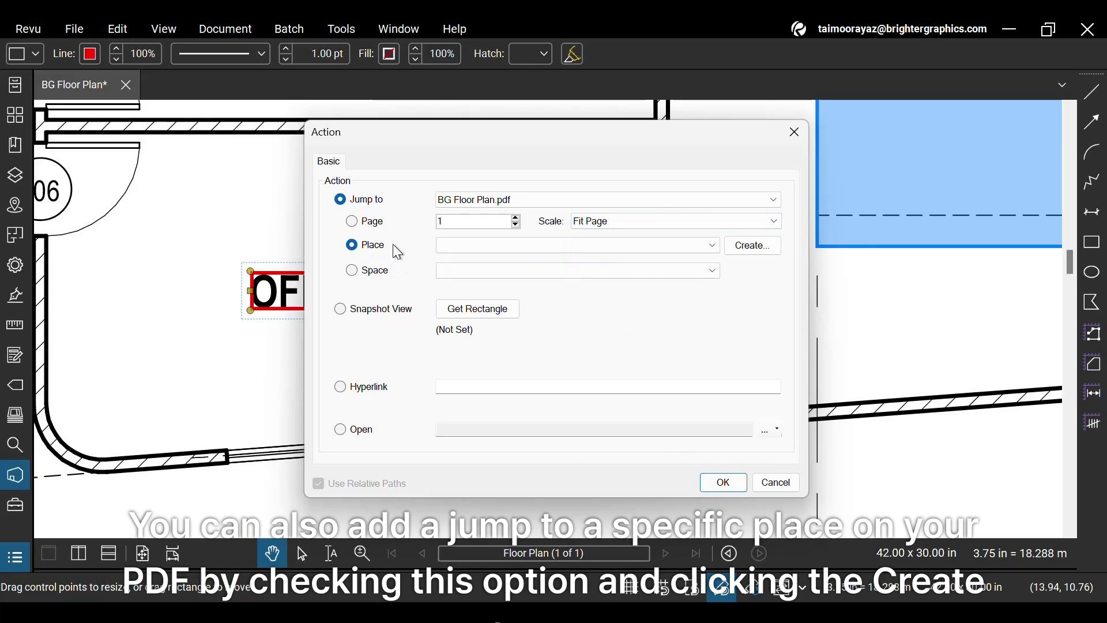
left_click(747, 248)
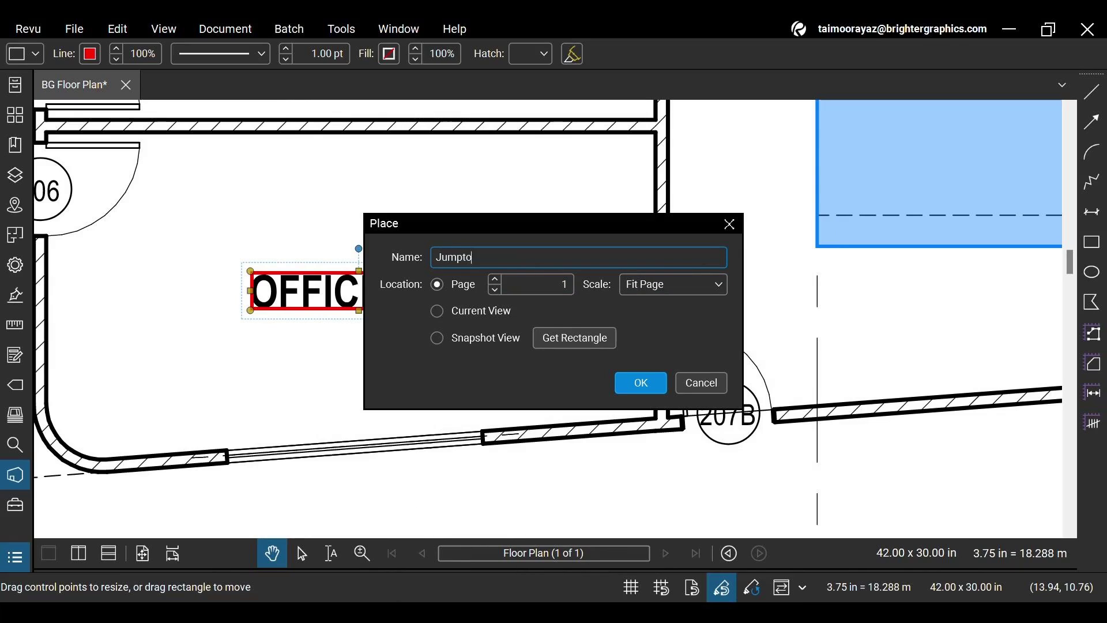
type("p=")
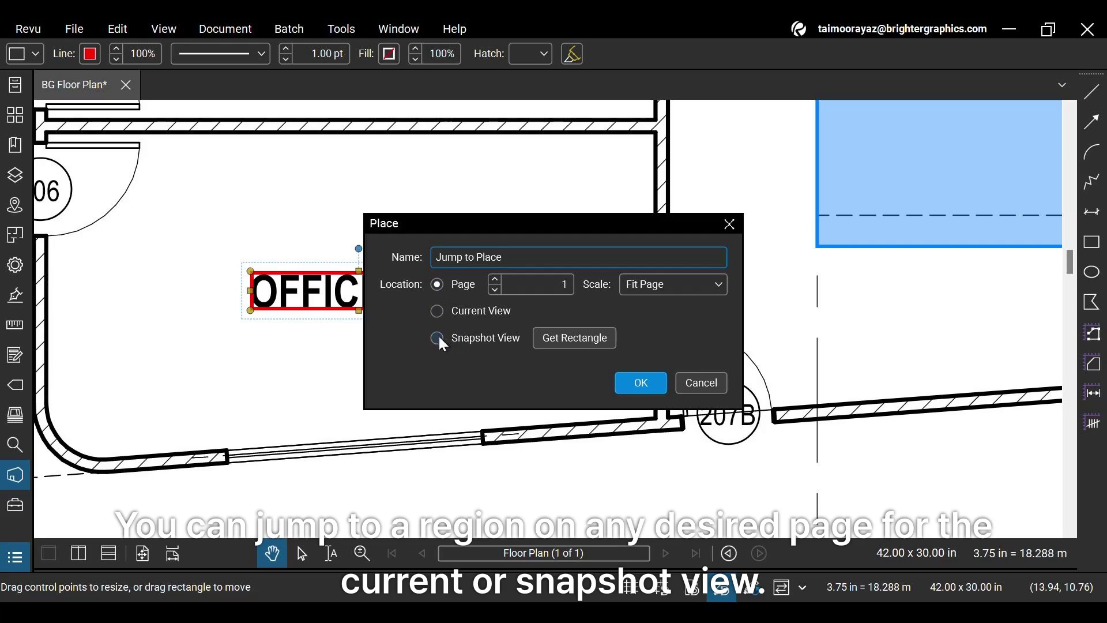
Step: Set the place to a Snapshot View, about 1.4 by 1.0 in, framing the dashed outline in MEETING 208, and apply the action
left_click(438, 319)
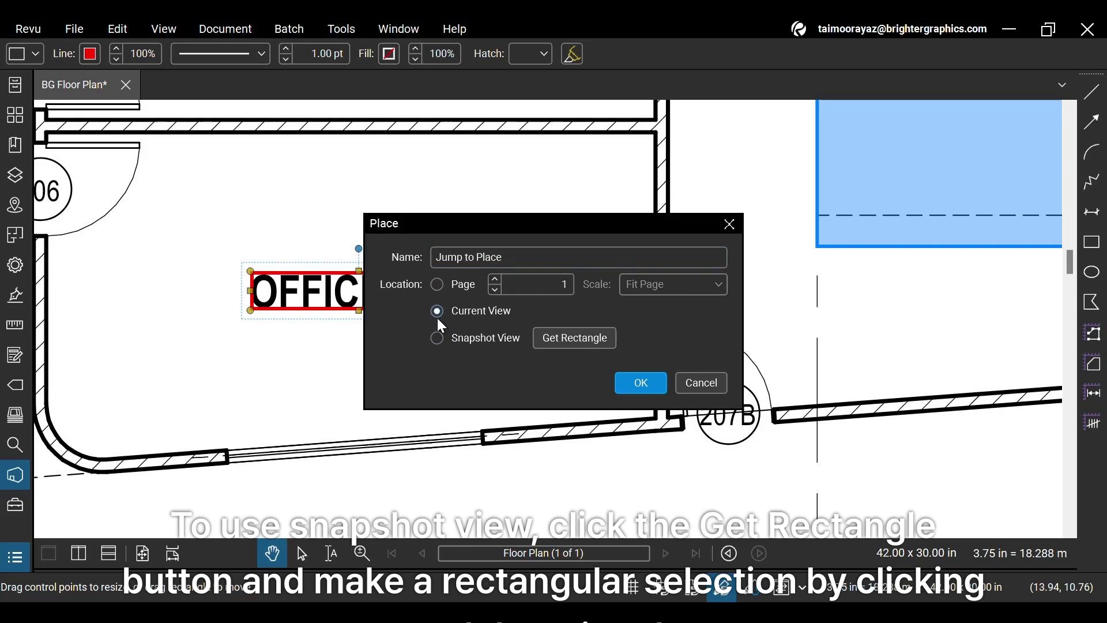
left_click(437, 339)
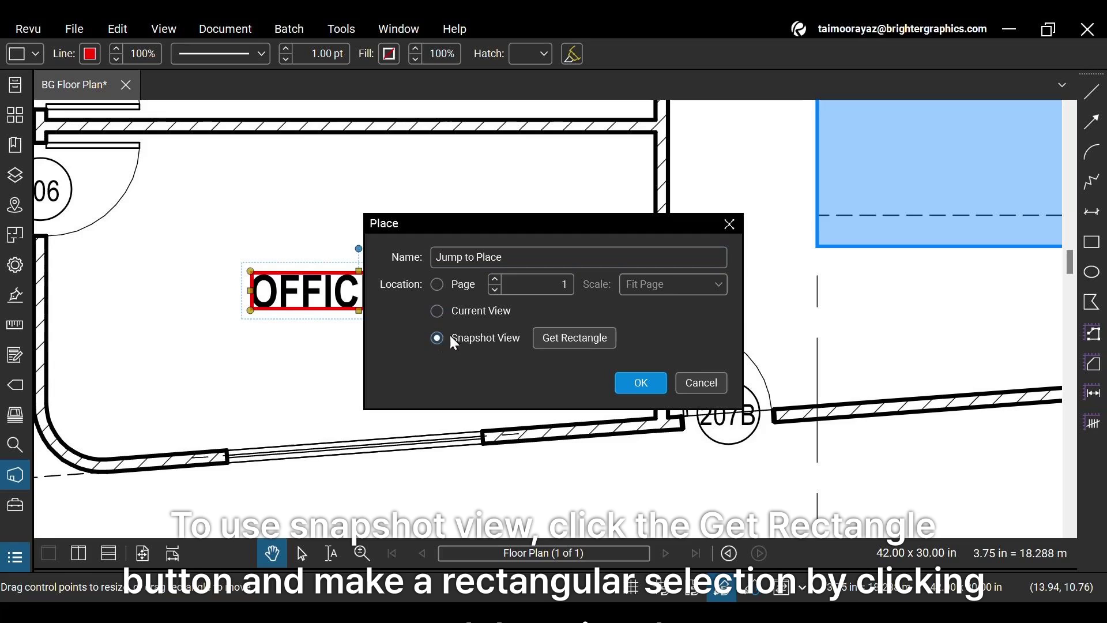
left_click(557, 338)
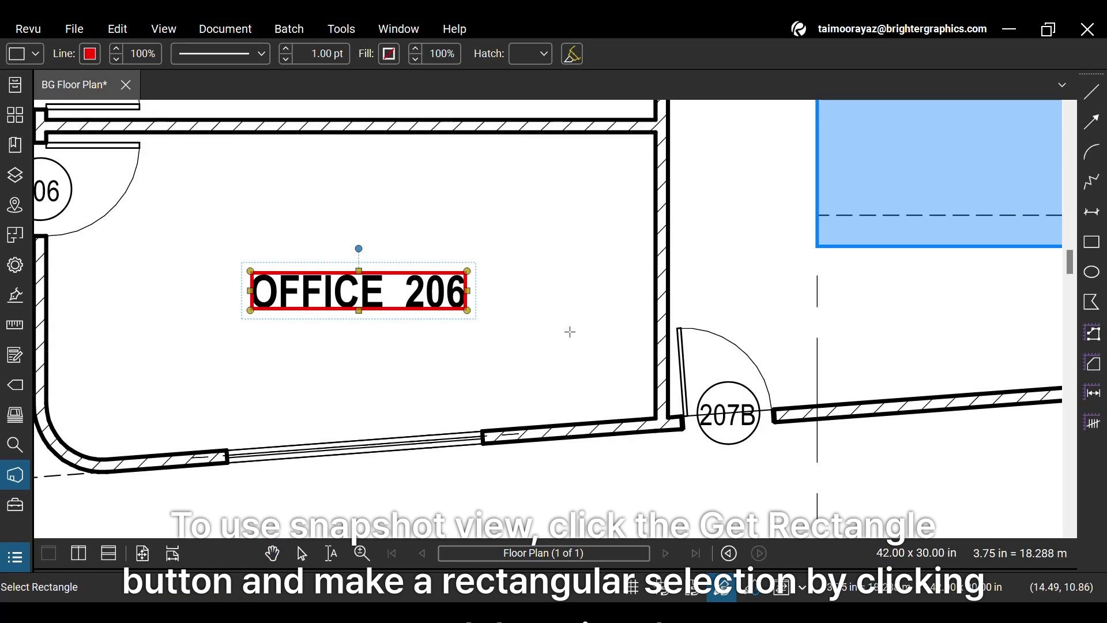
scroll(570, 332, "down", 4)
scroll(839, 217, "up", 3)
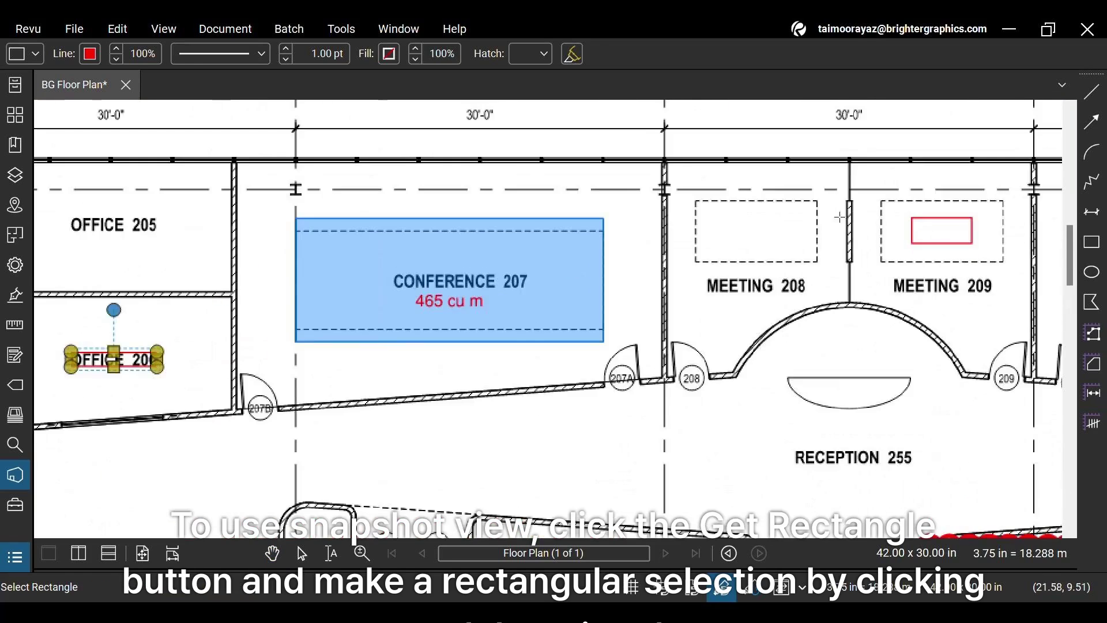
scroll(839, 216, "up", 2)
left_click_drag(650, 192, 834, 325)
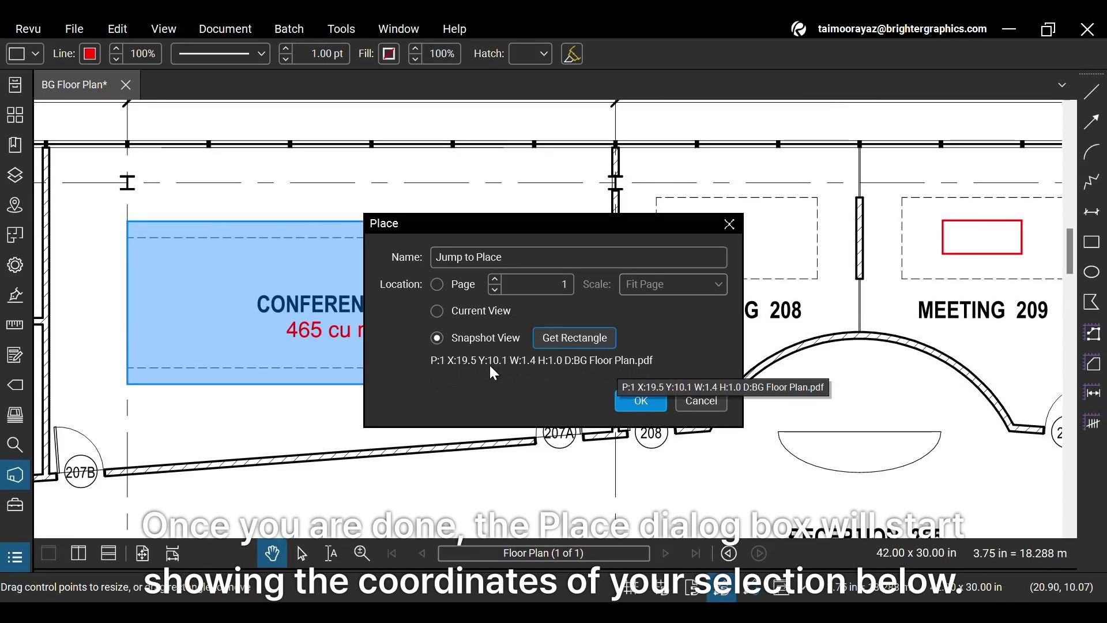
left_click(642, 402)
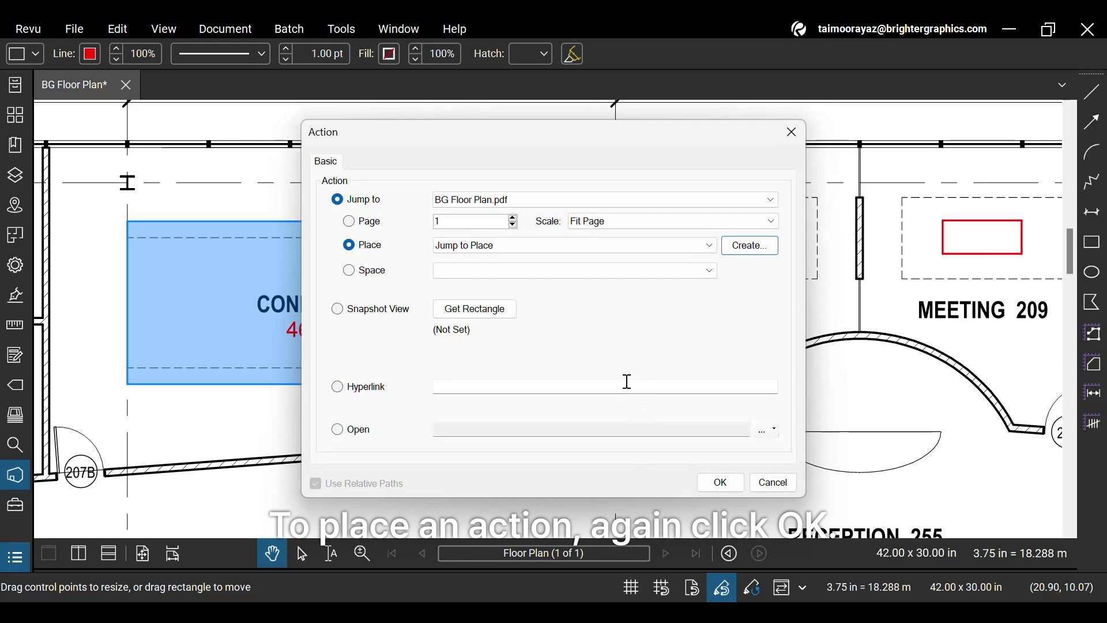
left_click(719, 484)
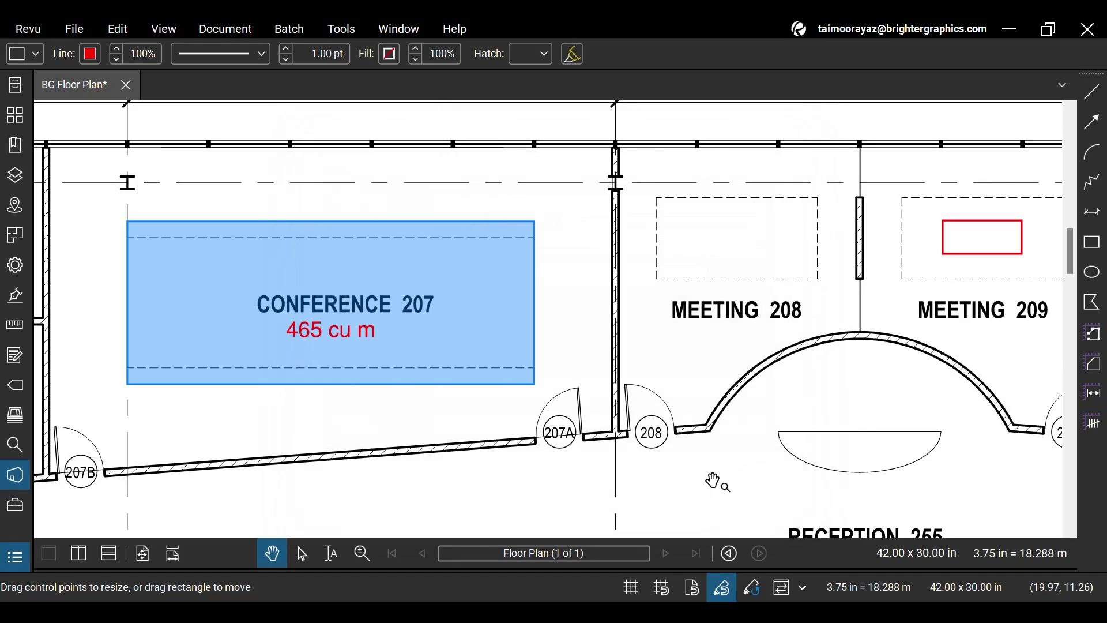
Step: Run the jump action from the OFFICE 206 rectangle to test its destination
scroll(341, 397, "down", 4)
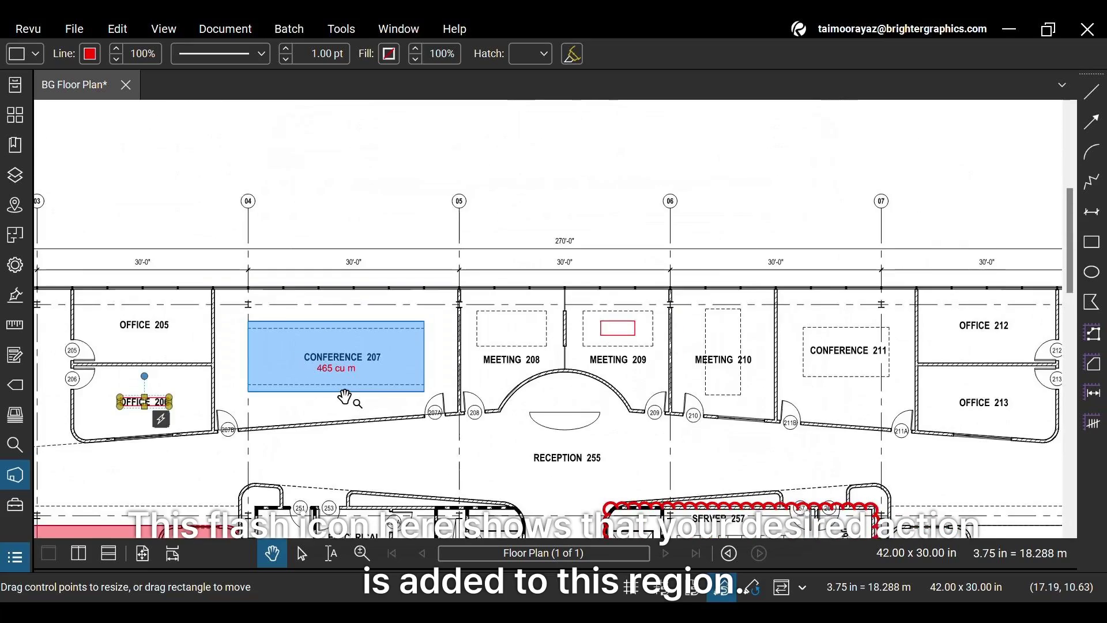
scroll(197, 414, "up", 5)
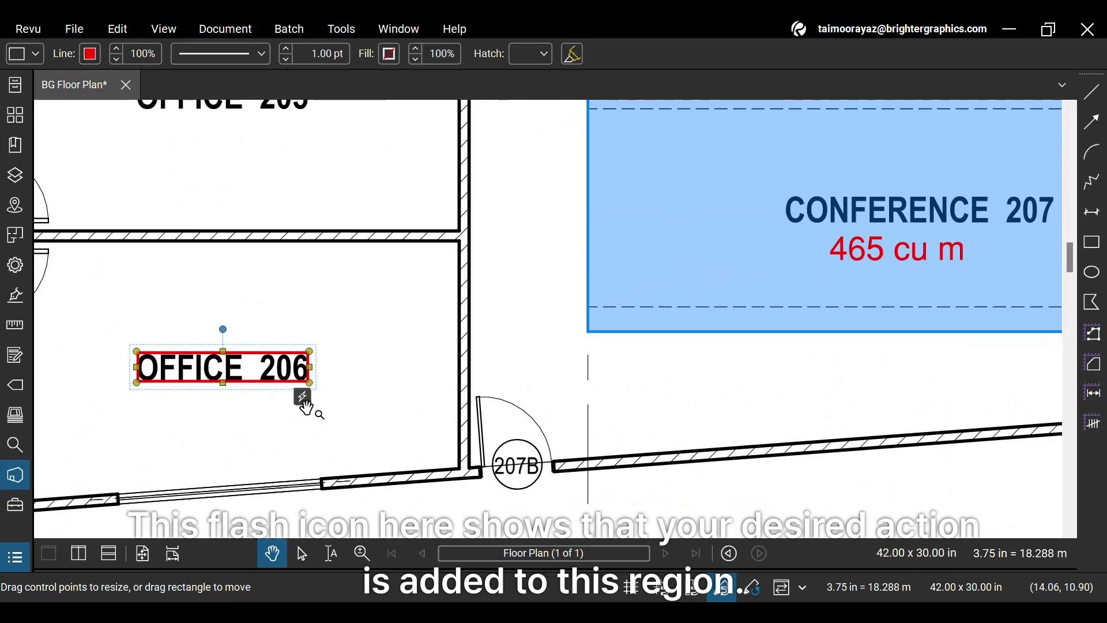
left_click(303, 401)
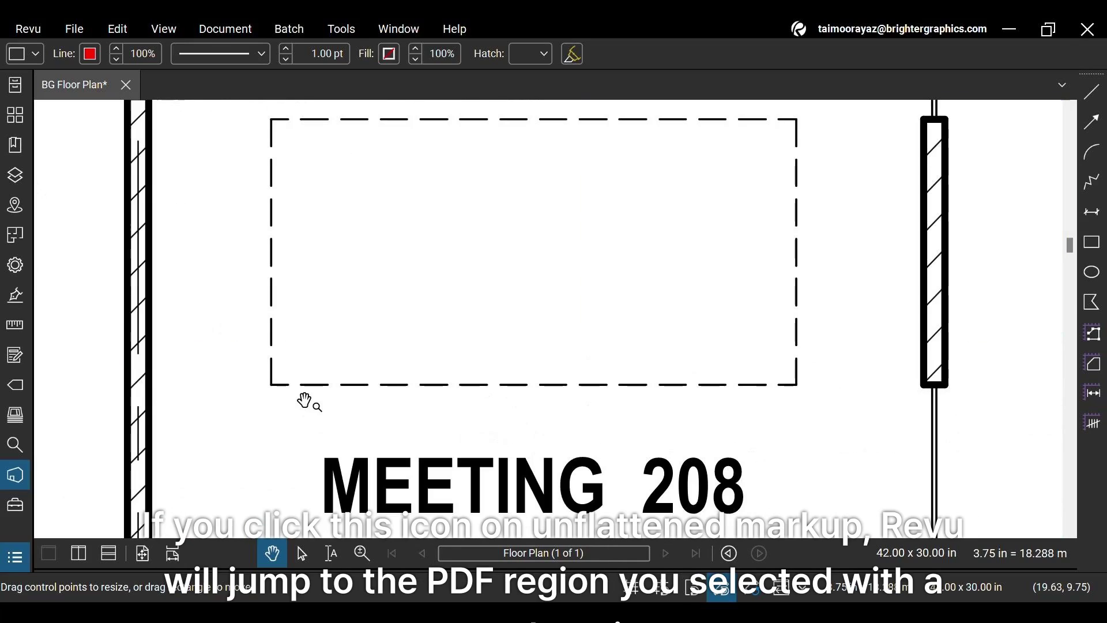
Step: Undo the jump action on the OFFICE 206 rectangle and reopen its action settings
scroll(315, 321, "down", 5)
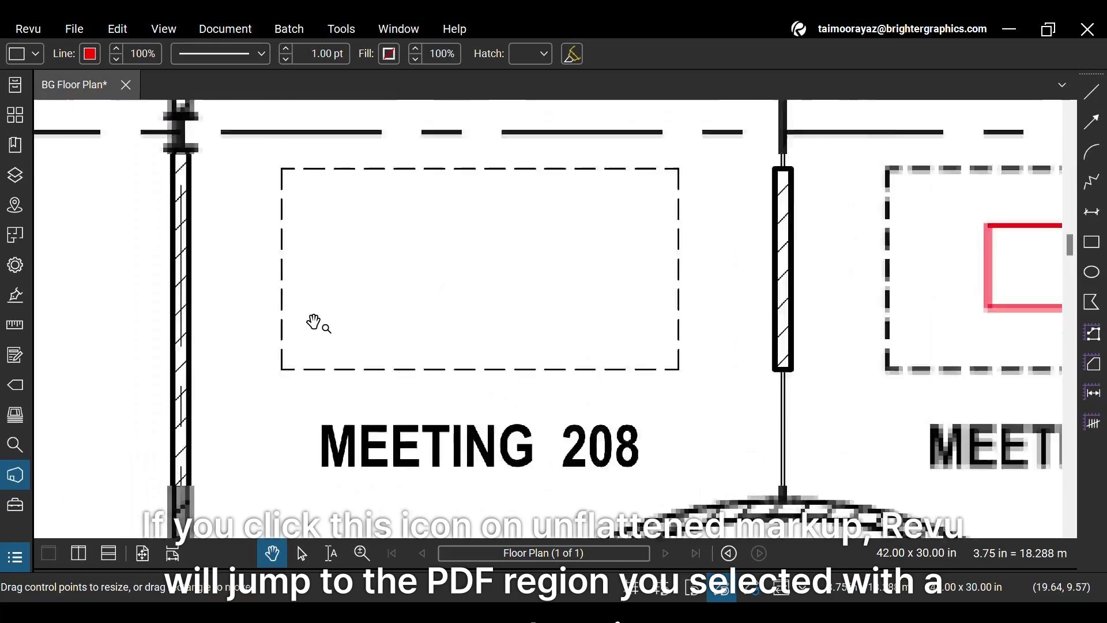
left_click(81, 378)
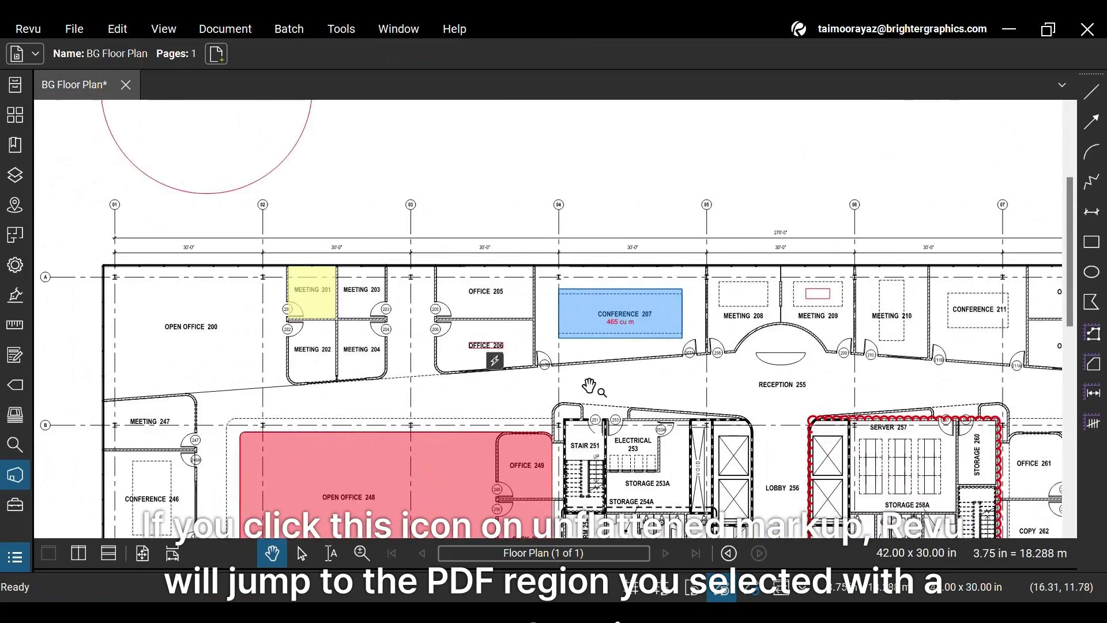
scroll(416, 334, "up", 1)
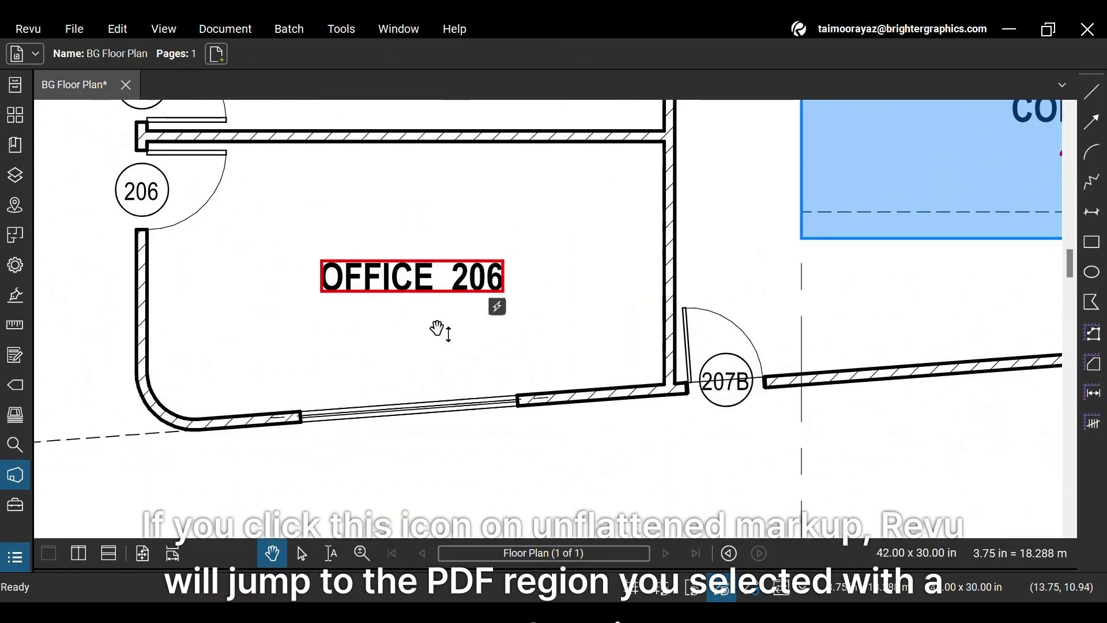
scroll(443, 328, "up", 1)
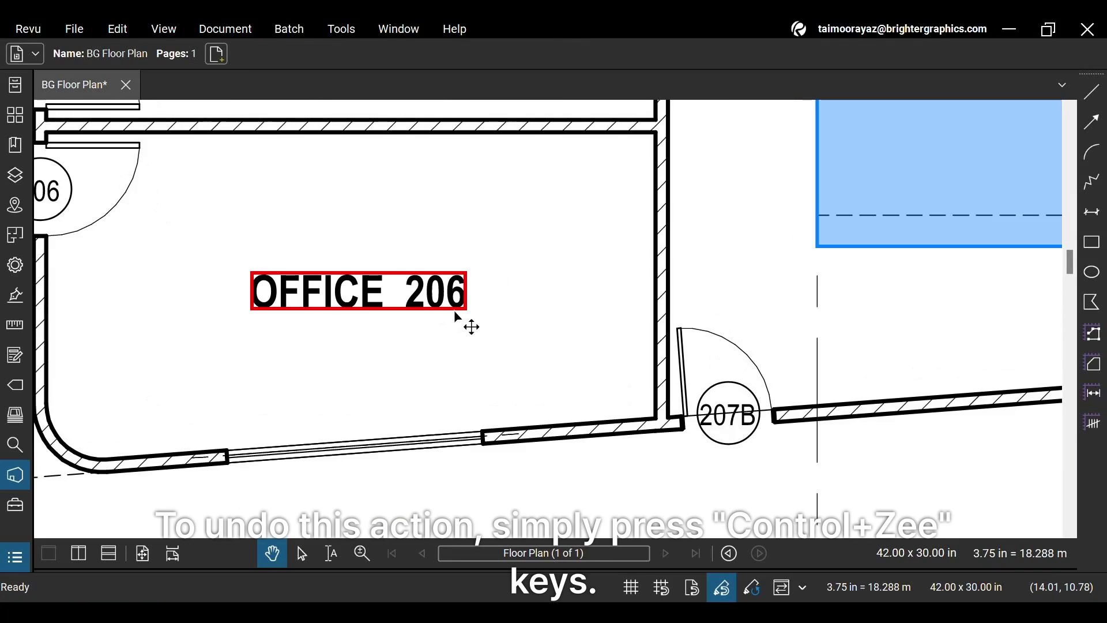
right_click(455, 306)
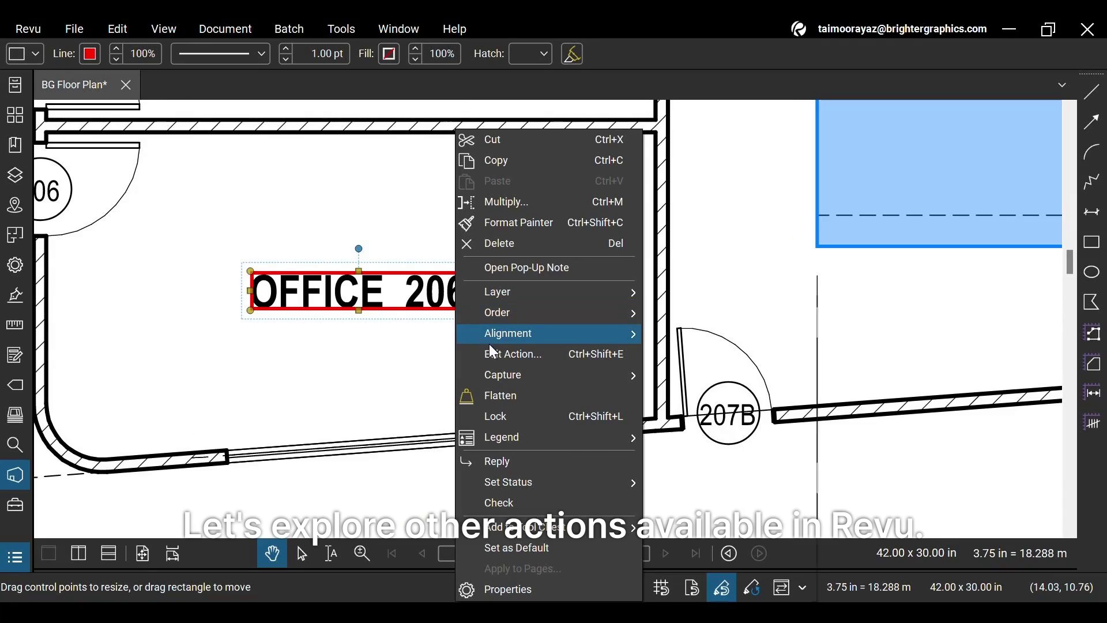
left_click(508, 354)
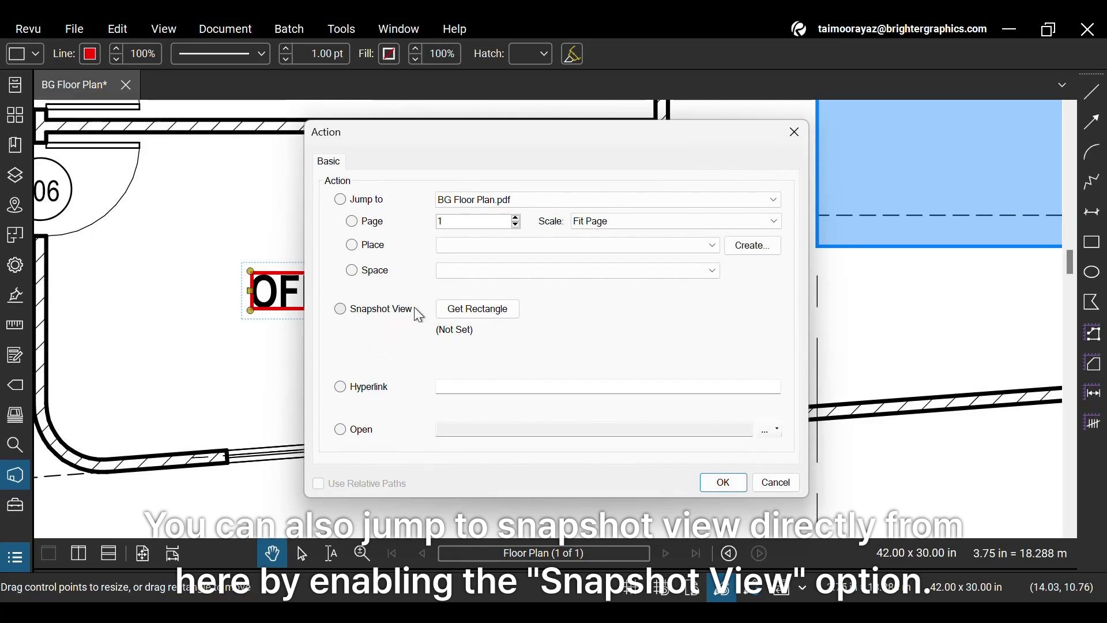
Step: Review the Snapshot View, Space and Open action types, including the file and folder choices for Open
left_click(352, 313)
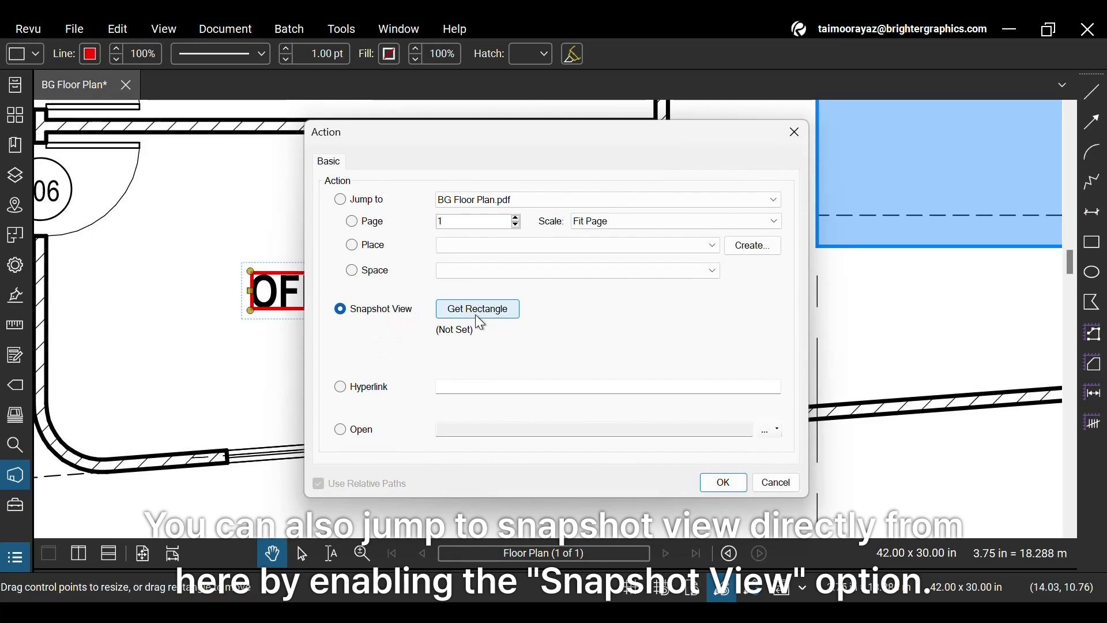
left_click(364, 273)
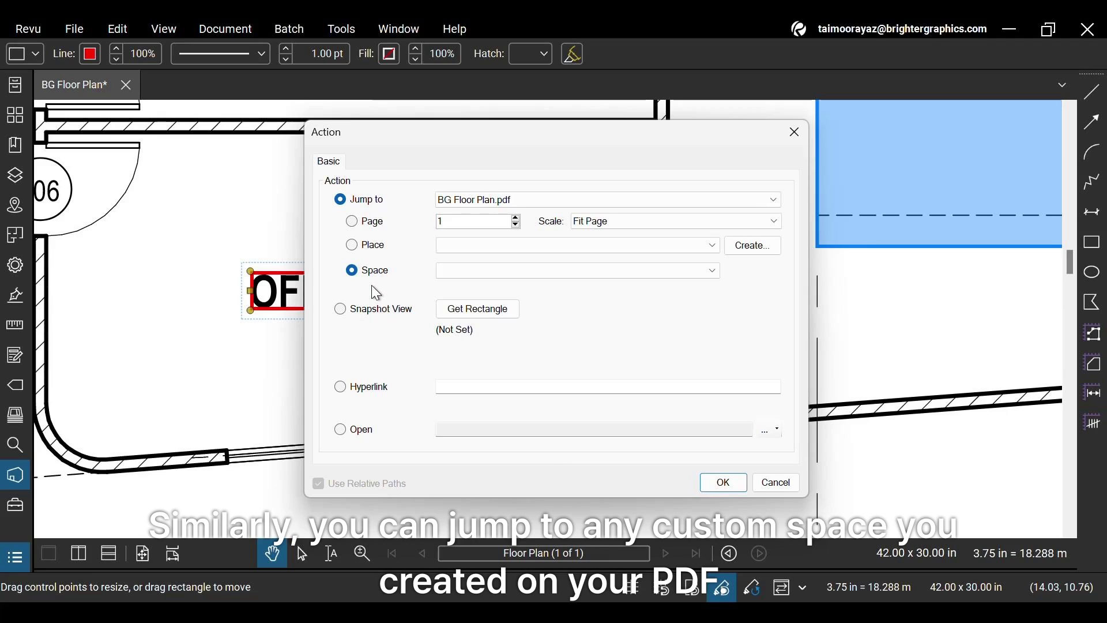
left_click(362, 432)
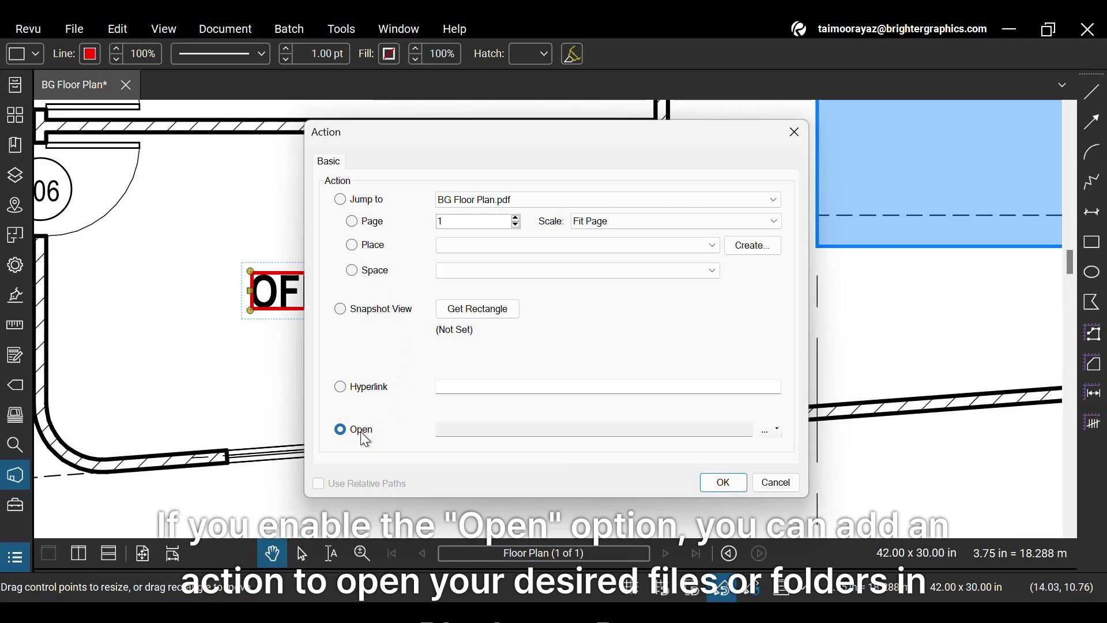
left_click(780, 429)
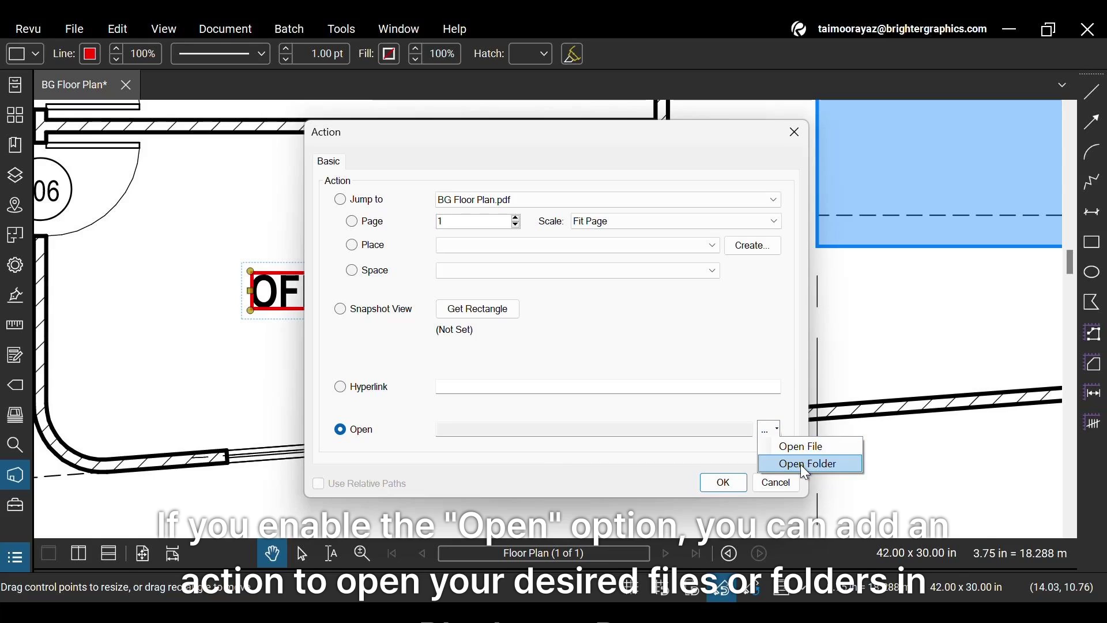
left_click(607, 358)
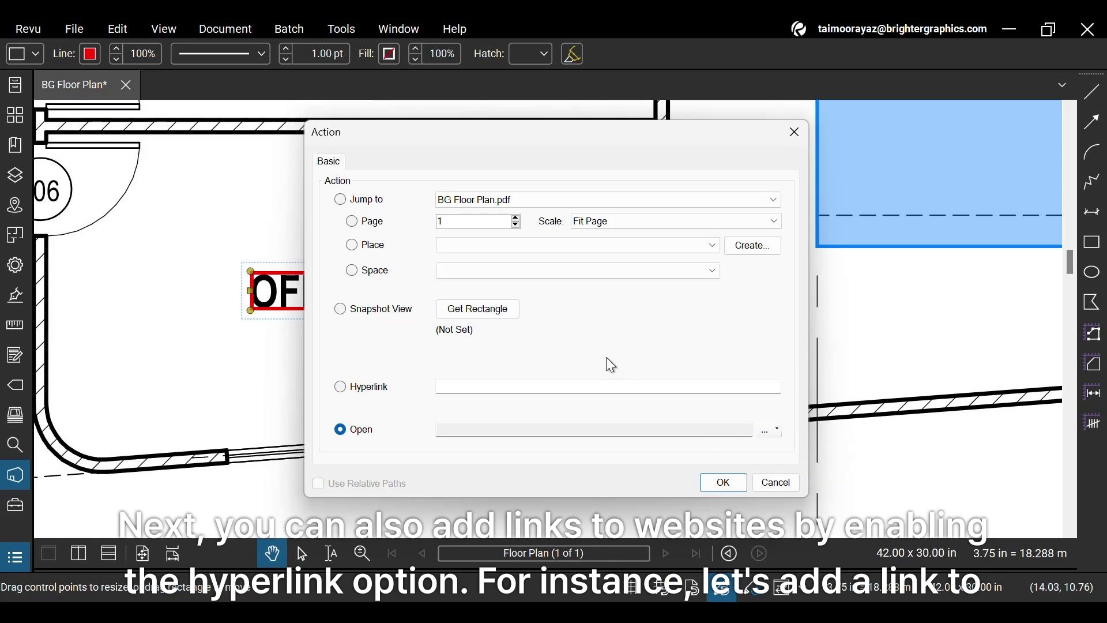
left_click(345, 397)
left_click(502, 392)
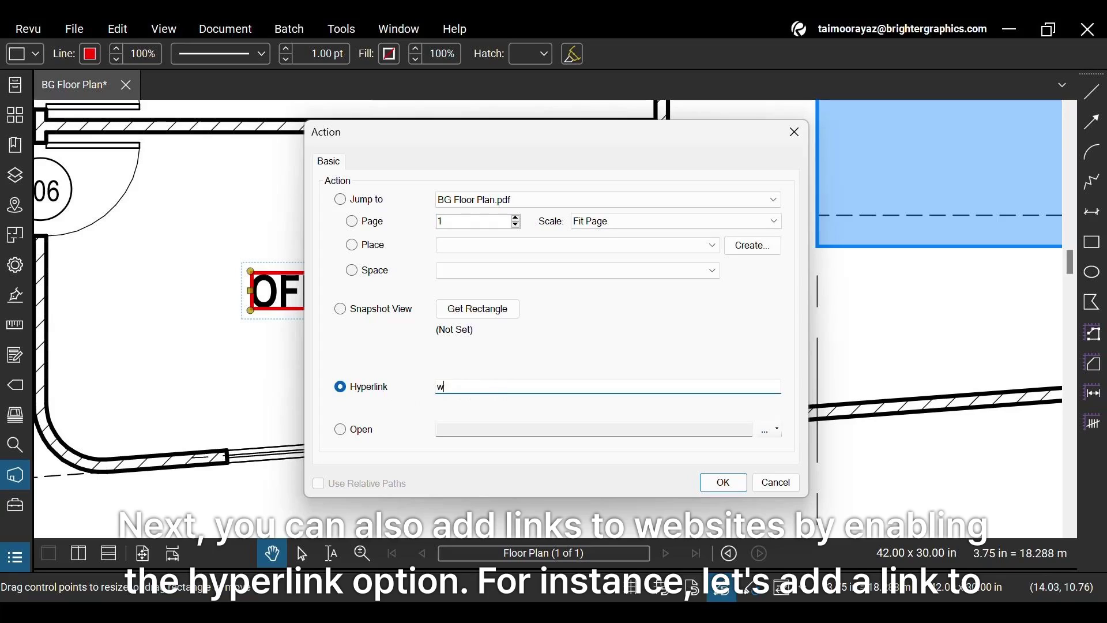
type("www.brightergraphics.com")
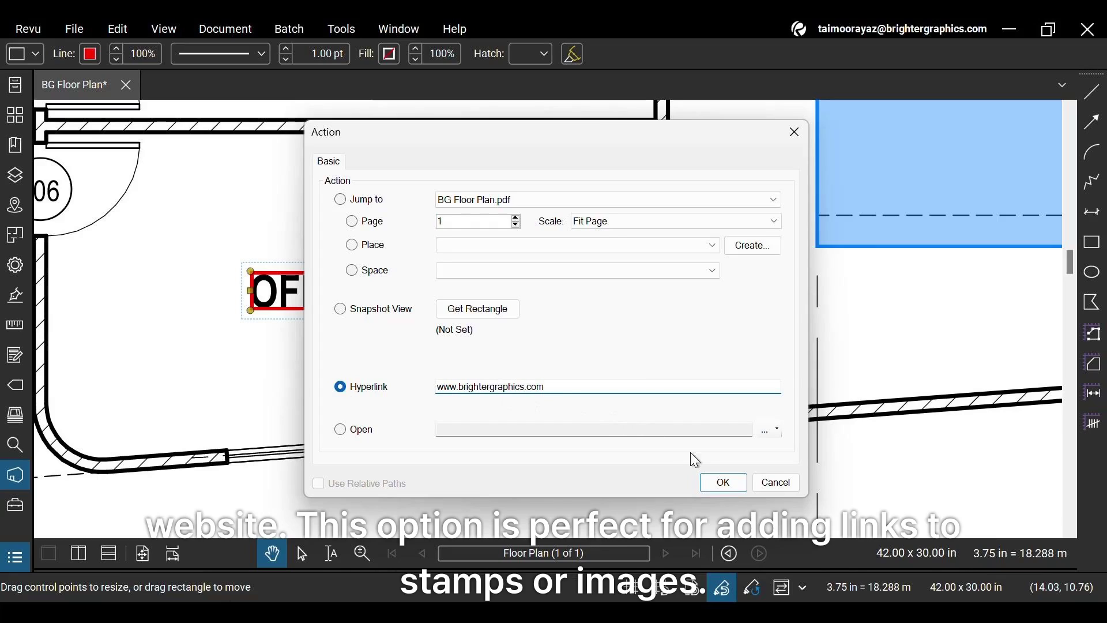
left_click(723, 482)
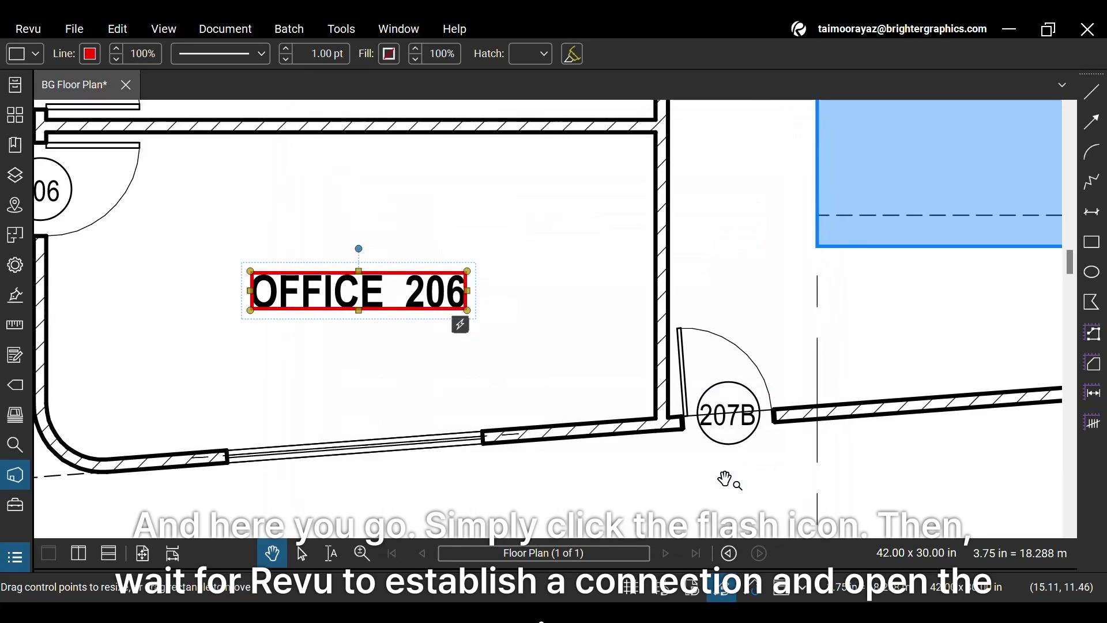
Step: Run the hyperlink action from the OFFICE 206 rectangle, look over the web page, and close it
left_click(460, 326)
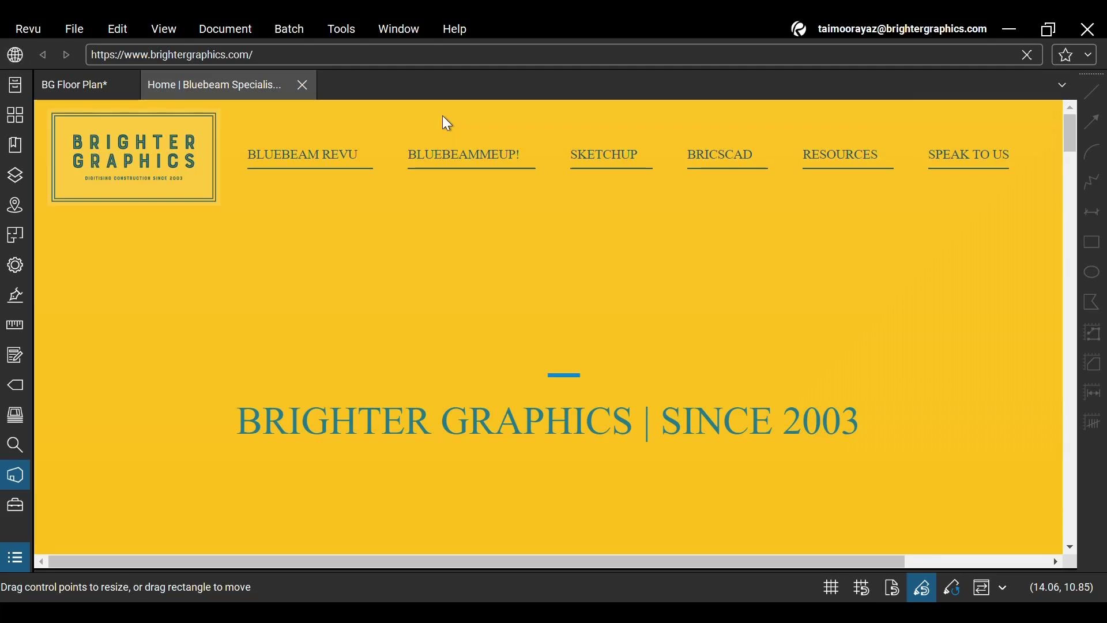
scroll(467, 317, "down", 8)
scroll(476, 328, "up", 8)
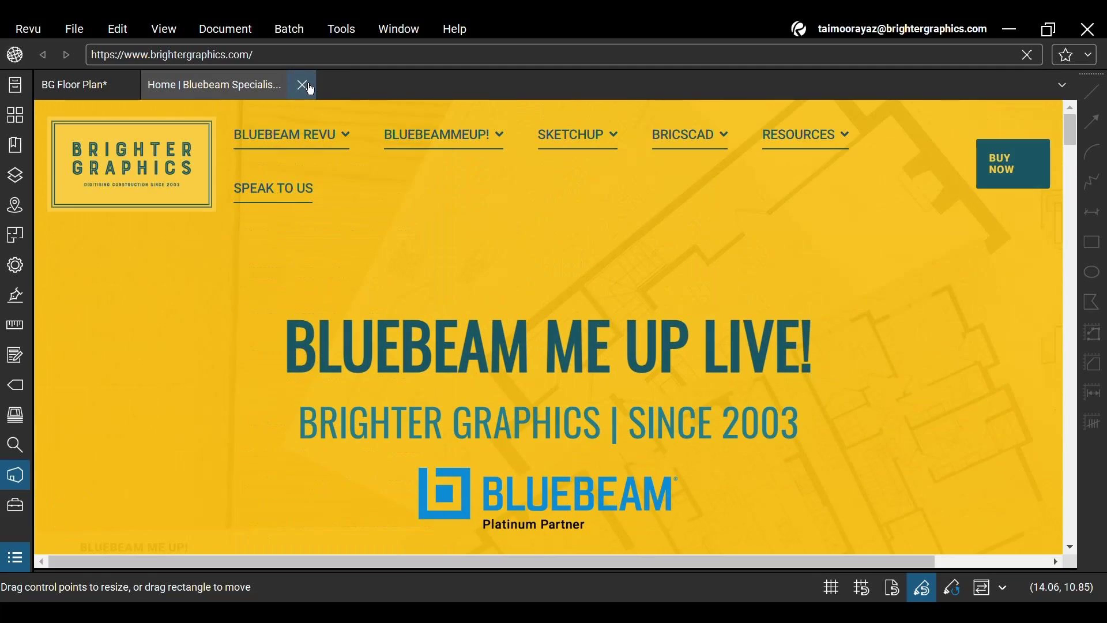
left_click(302, 85)
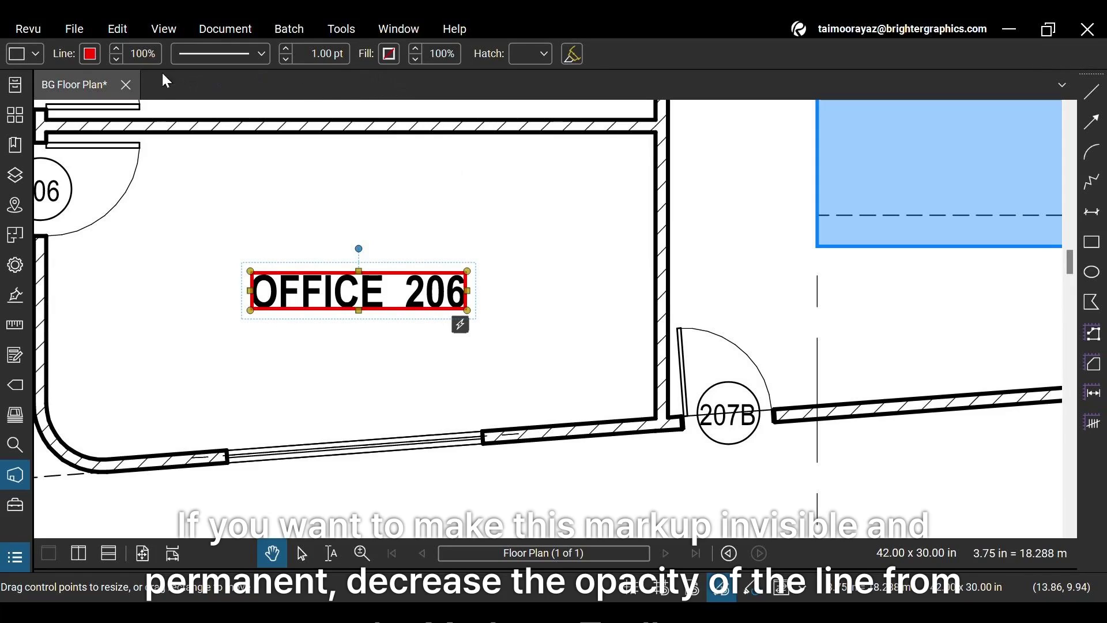
Step: Lower the line opacity of the OFFICE 206 rectangle to 0%
left_click(115, 59)
left_click(115, 58)
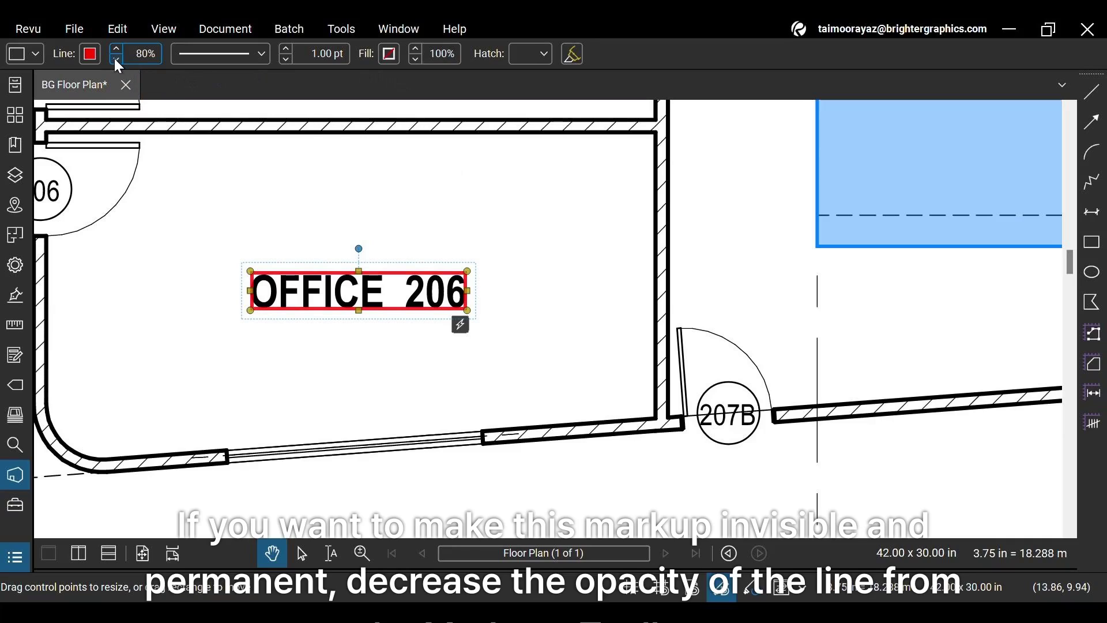
left_click(115, 59)
left_click(114, 58)
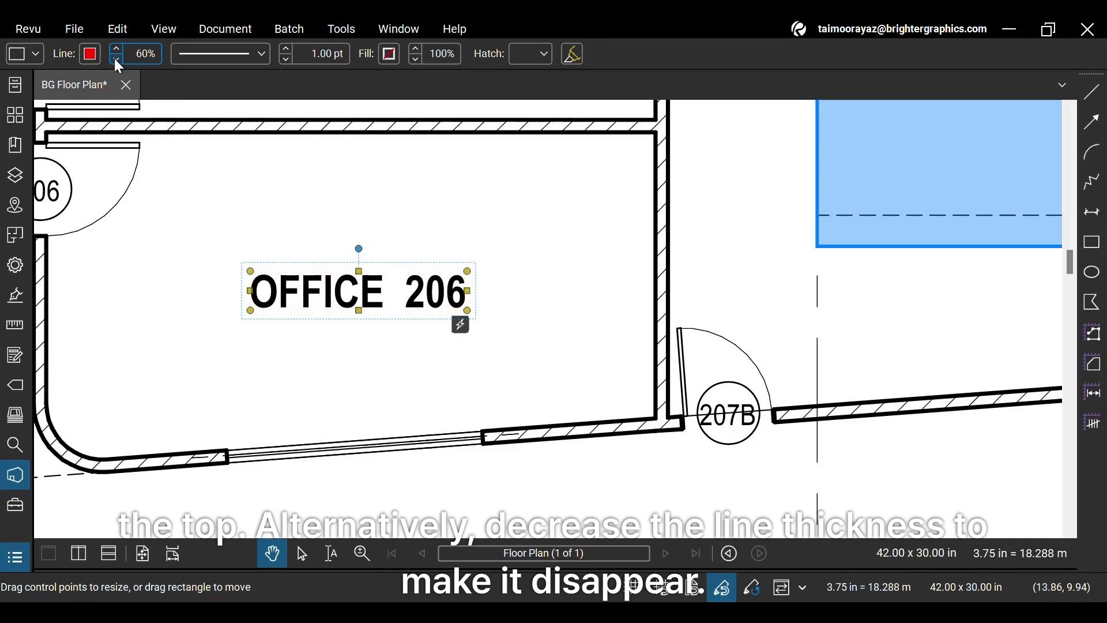
left_click(114, 58)
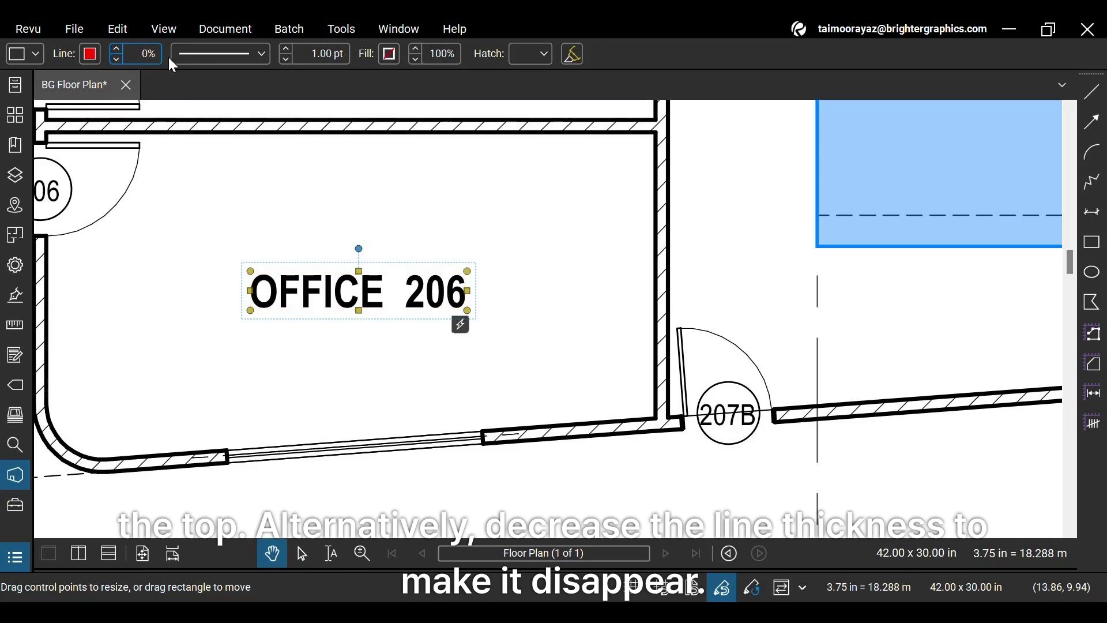
Step: Raise the line opacity of the OFFICE 206 rectangle to 80%
left_click(113, 51)
left_click(113, 51)
left_click(113, 50)
left_click(113, 51)
left_click(113, 51)
left_click(113, 50)
left_click(113, 51)
left_click(113, 51)
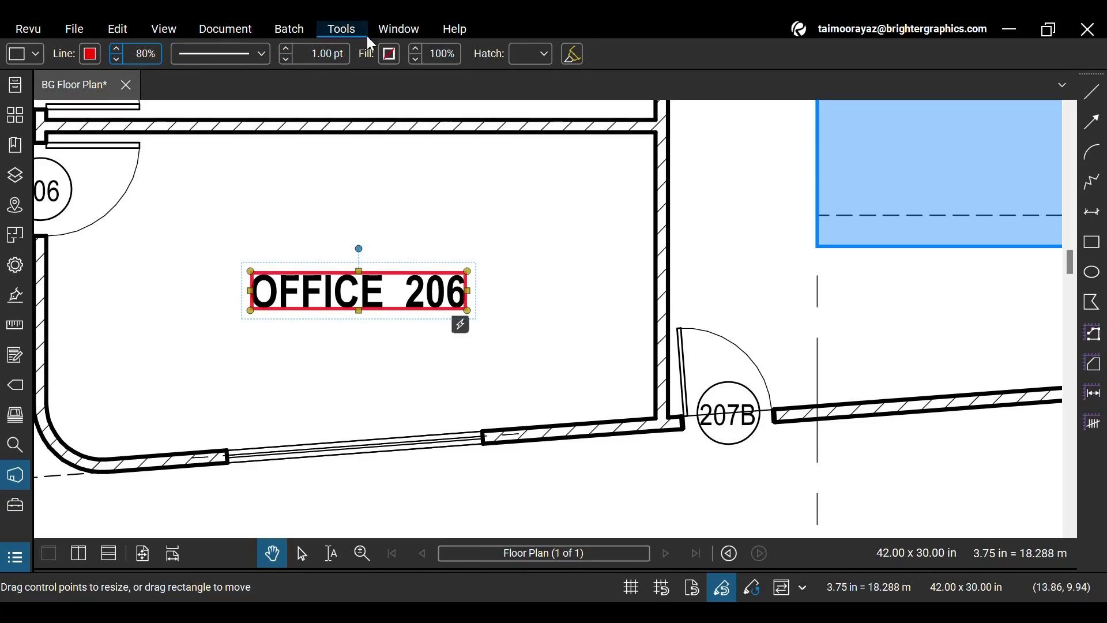
Step: Reduce the line width of the OFFICE 206 rectangle to 0.00 pt
left_click(287, 60)
left_click(286, 59)
left_click(287, 59)
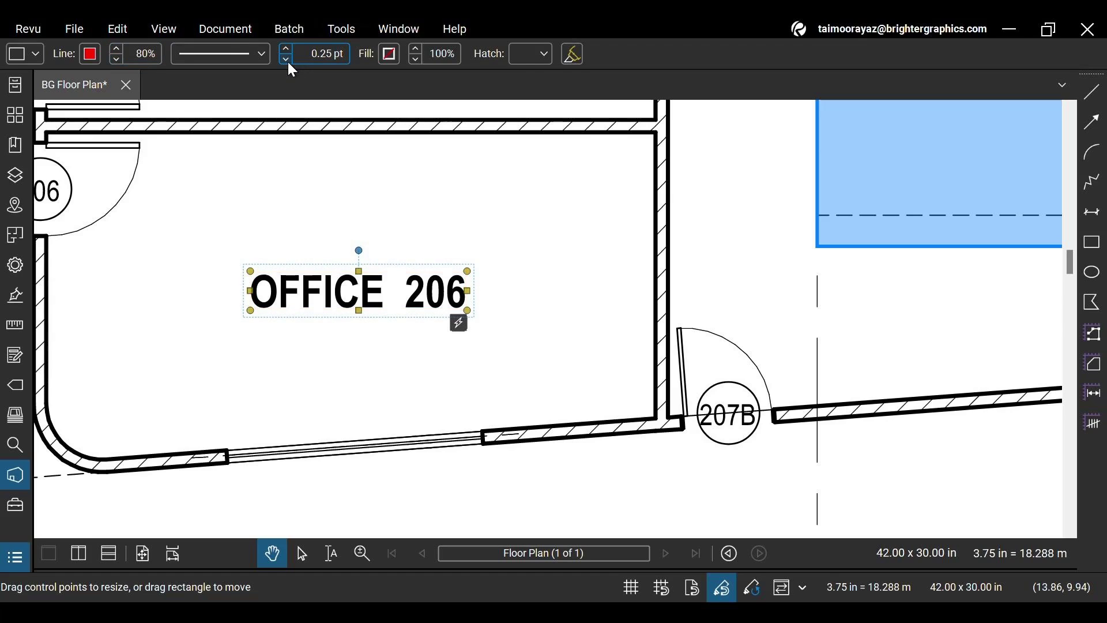
left_click(287, 60)
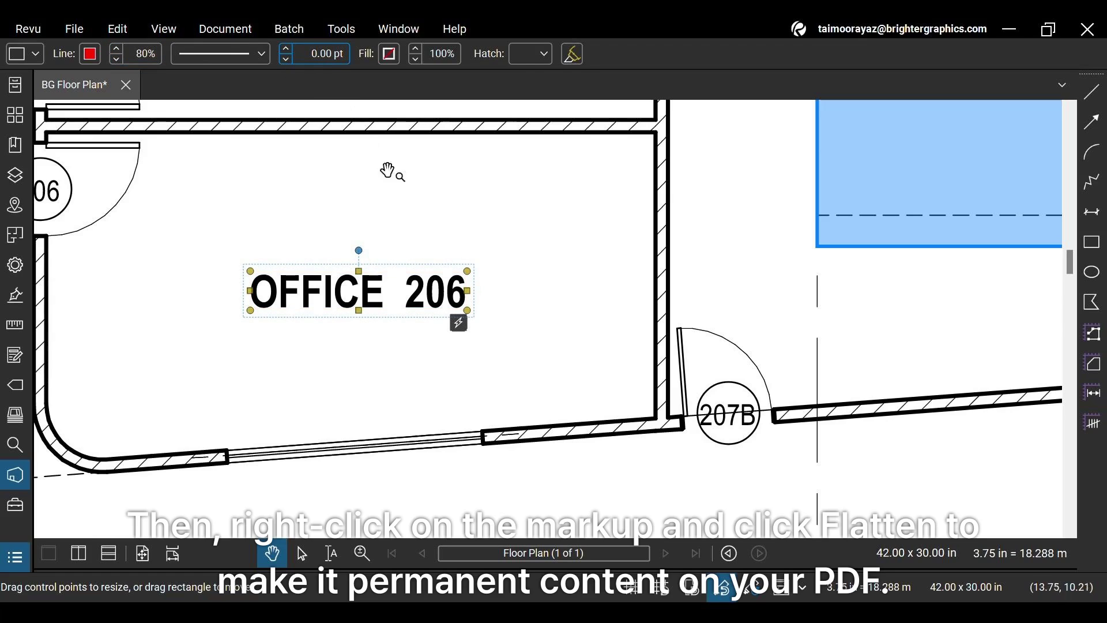
Step: Flatten the OFFICE 206 rectangle into the page and test its hyperlink, closing the web page again
right_click(400, 315)
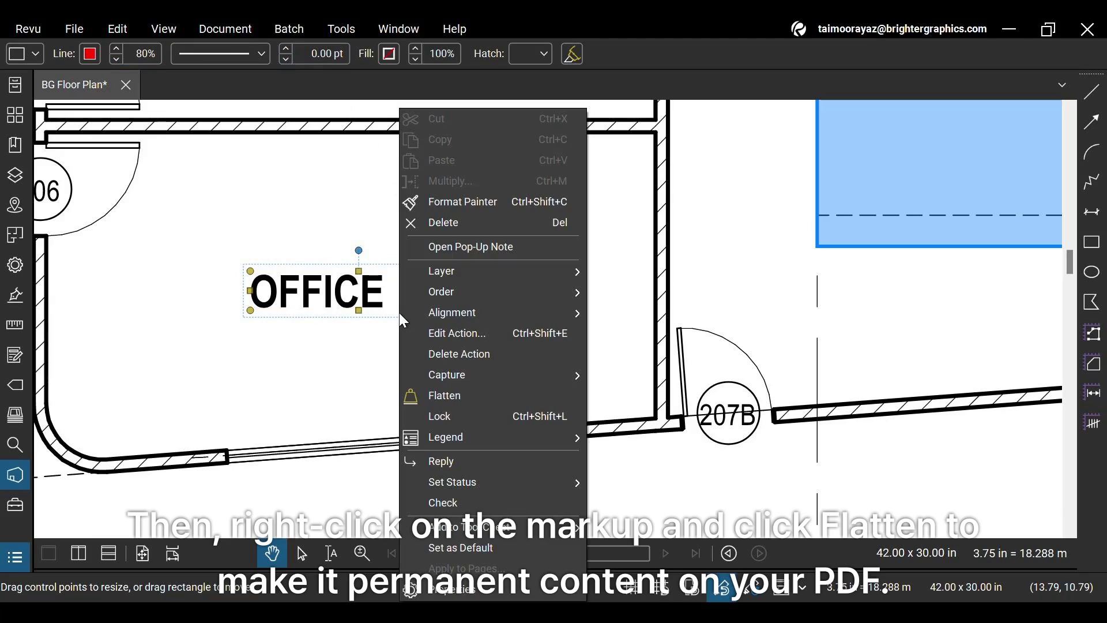
left_click(473, 395)
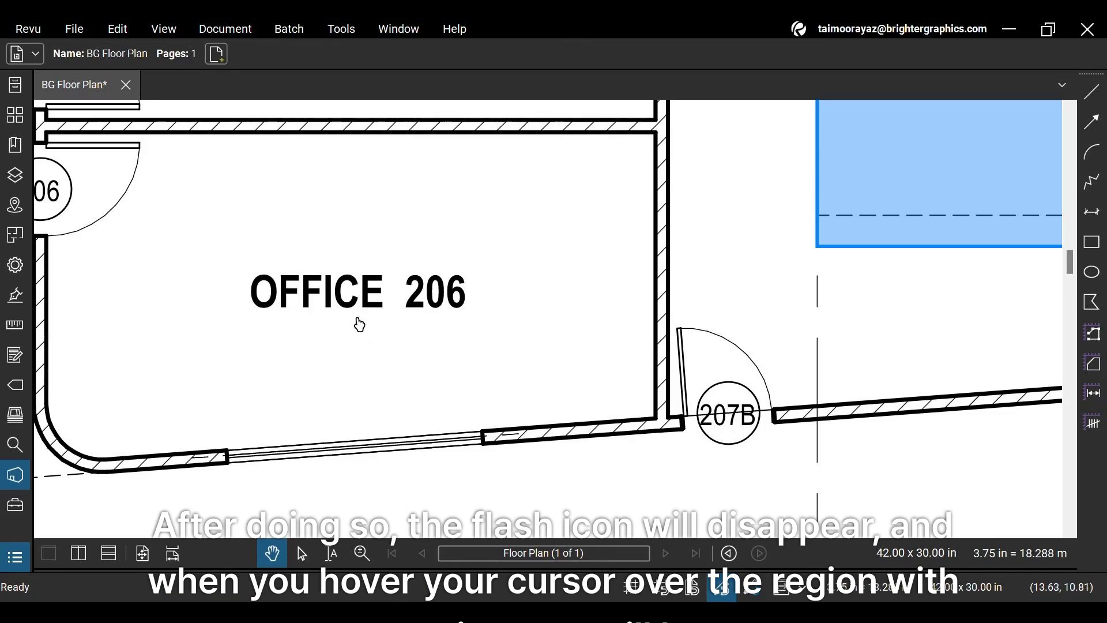
left_click(372, 311)
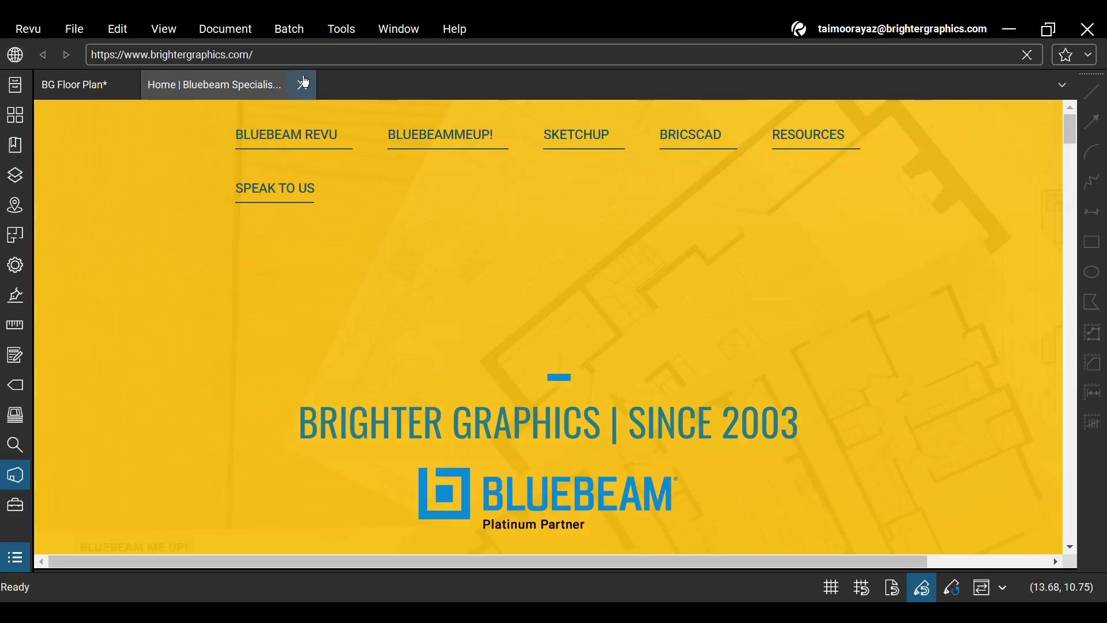
left_click(302, 85)
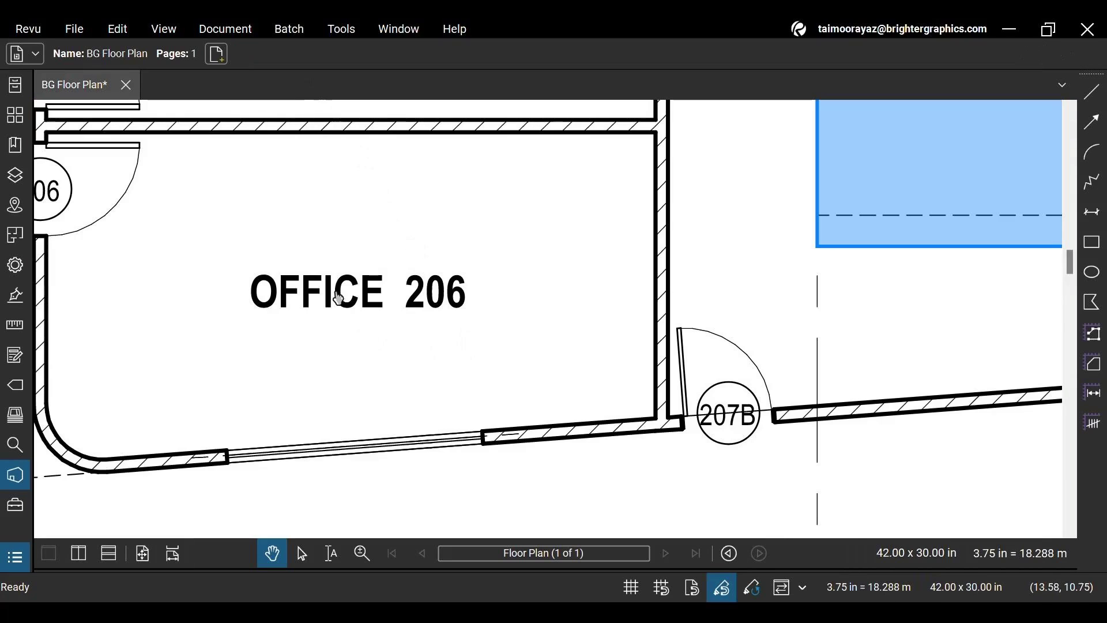
left_click(237, 30)
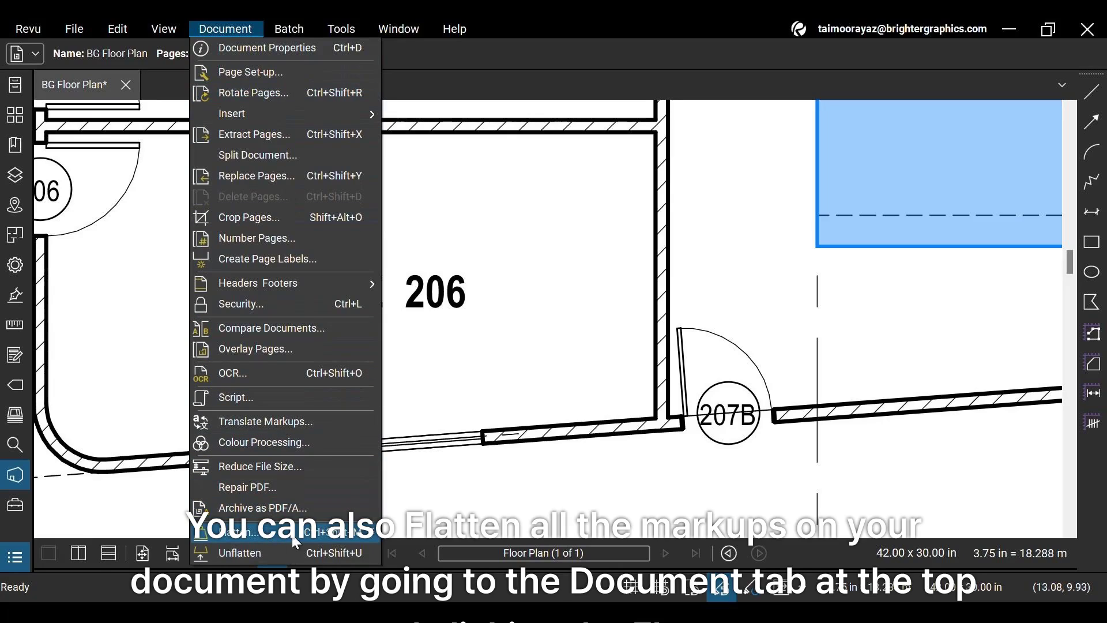
left_click(392, 457)
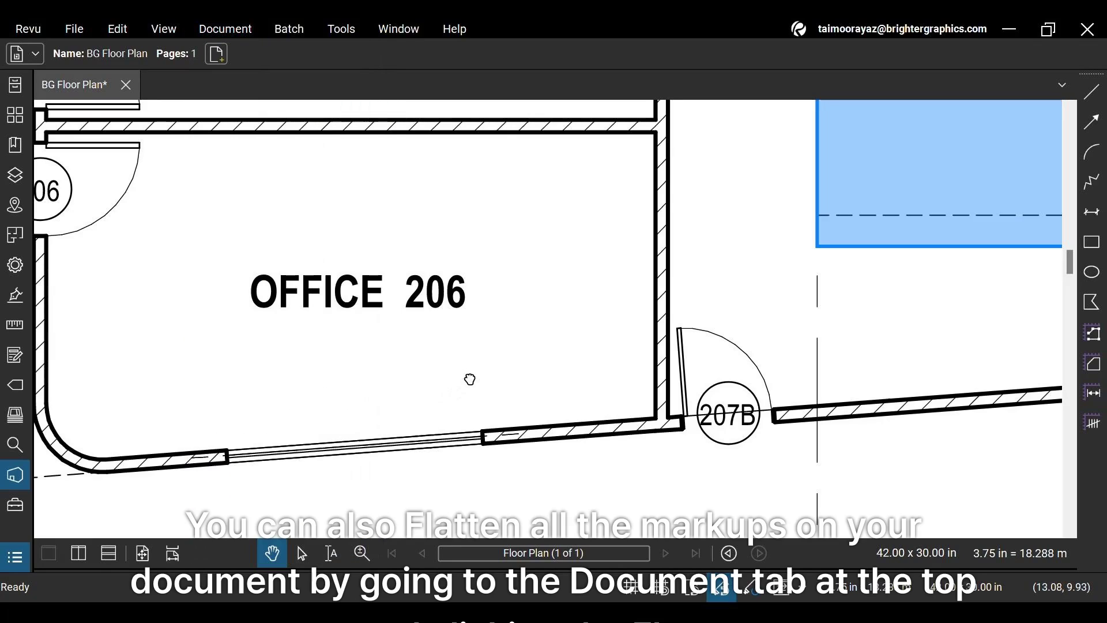
scroll(470, 379, "down", 3)
scroll(470, 378, "down", 3)
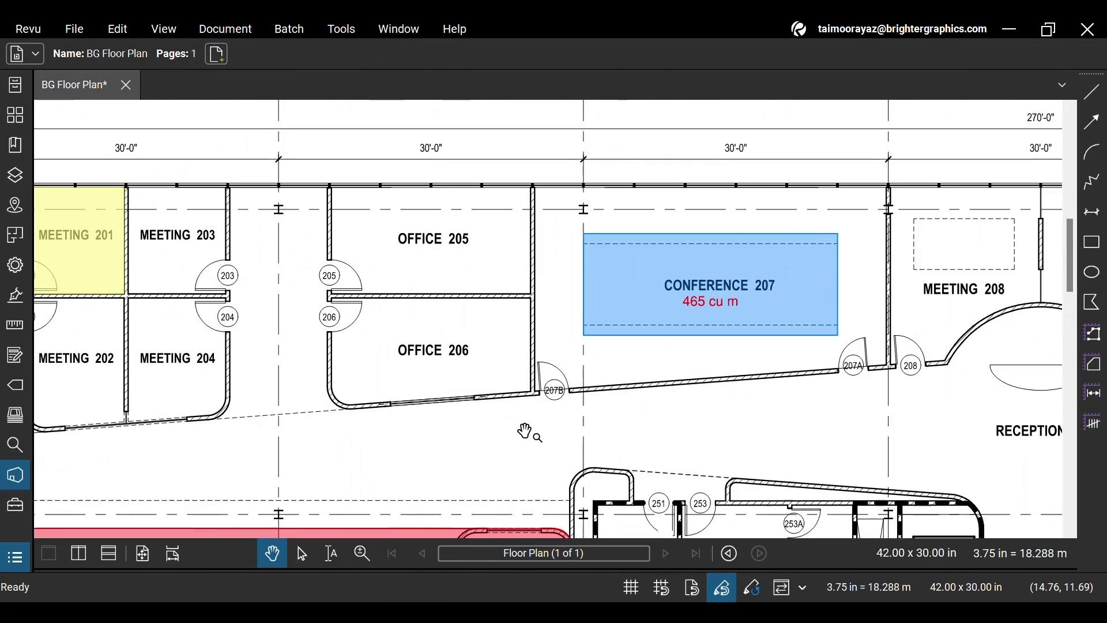
left_click_drag(526, 433, 487, 283)
scroll(486, 279, "down", 3)
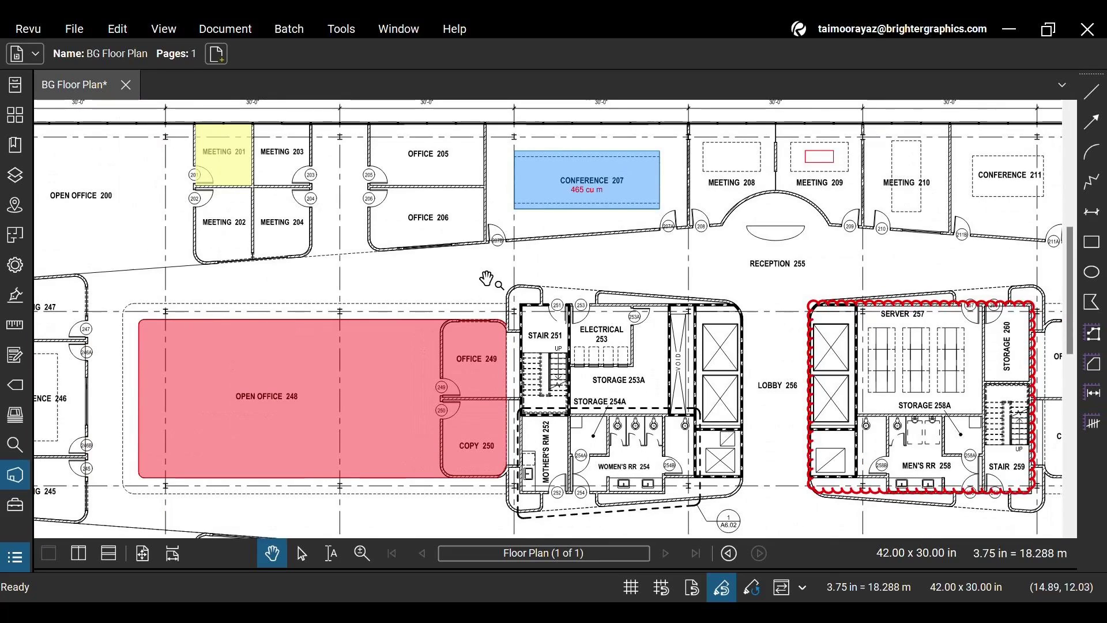